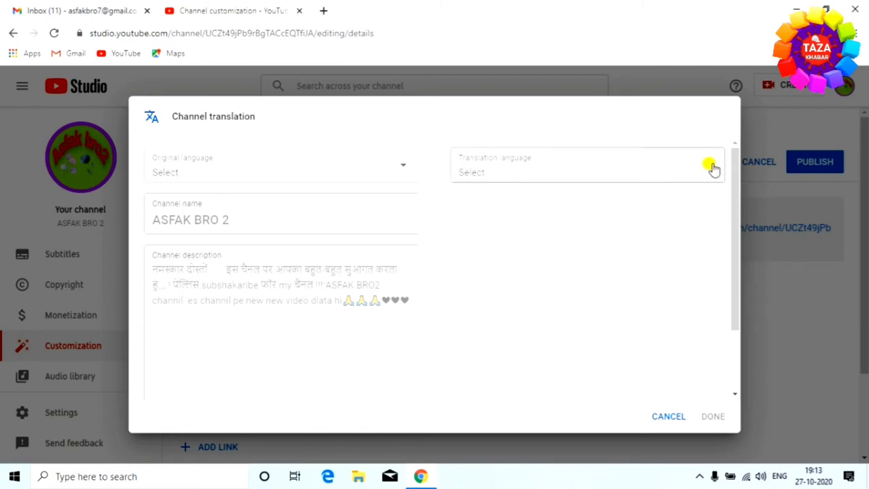
Look through the available translation languages for the channel and cancel the channel translation.
{"action": "left_click", "coordinate": [710, 167]}
{"action": "scroll", "coordinate": [529, 349], "scroll_direction": "down", "scroll_amount": 4}
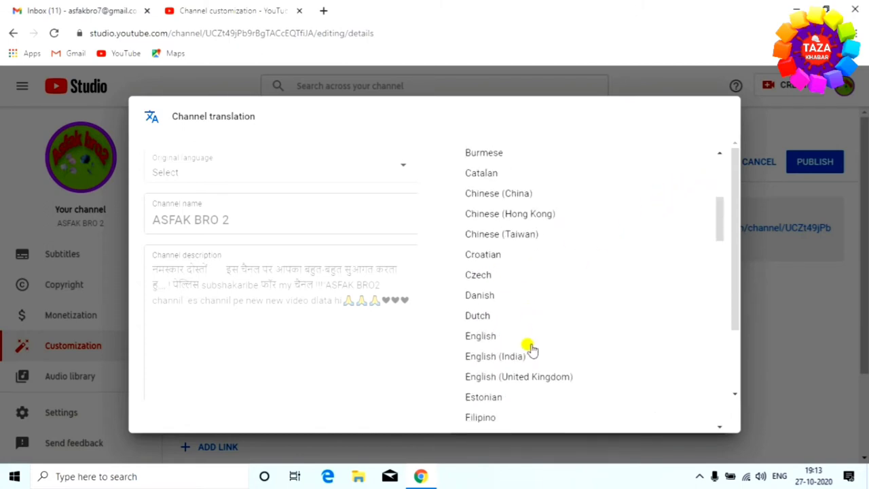
{"action": "scroll", "coordinate": [543, 348], "scroll_direction": "up", "scroll_amount": 4}
{"action": "left_click", "coordinate": [781, 345]}
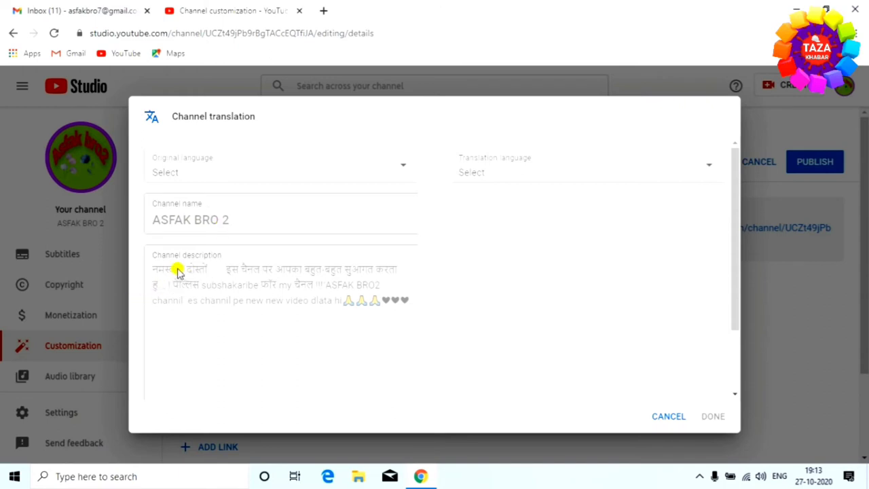
{"action": "left_click", "coordinate": [667, 415]}
Add a blank link entry to the channel's links and check the choices for how many links show on the banner.
{"action": "scroll", "coordinate": [462, 357], "scroll_direction": "down", "scroll_amount": 2}
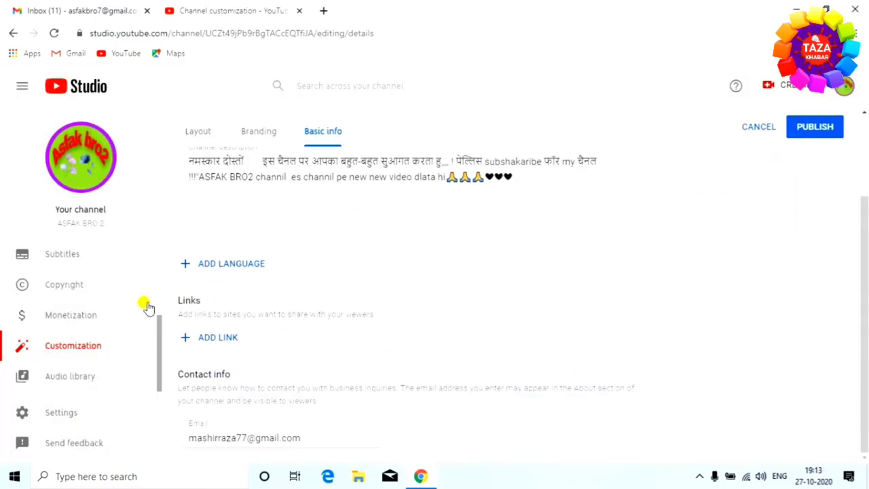
{"action": "left_click", "coordinate": [226, 338]}
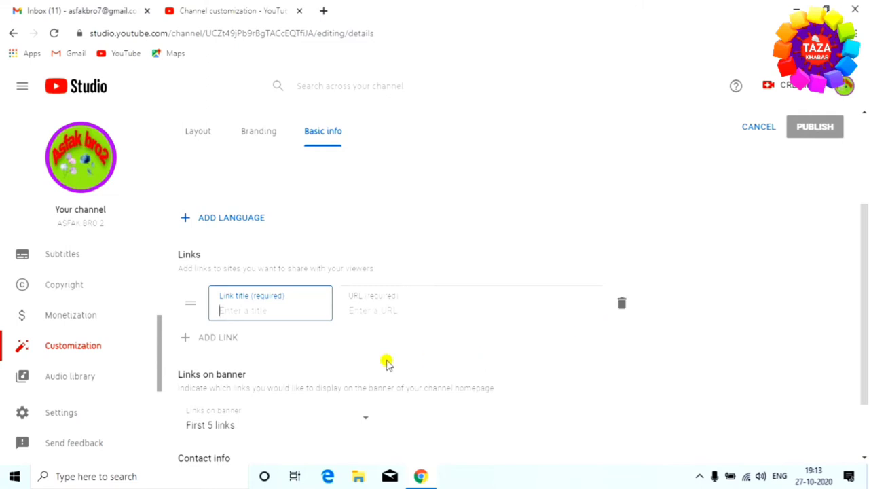
{"action": "scroll", "coordinate": [387, 362], "scroll_direction": "down", "scroll_amount": 1}
{"action": "scroll", "coordinate": [345, 357], "scroll_direction": "up", "scroll_amount": 2}
{"action": "scroll", "coordinate": [230, 400], "scroll_direction": "down", "scroll_amount": 1}
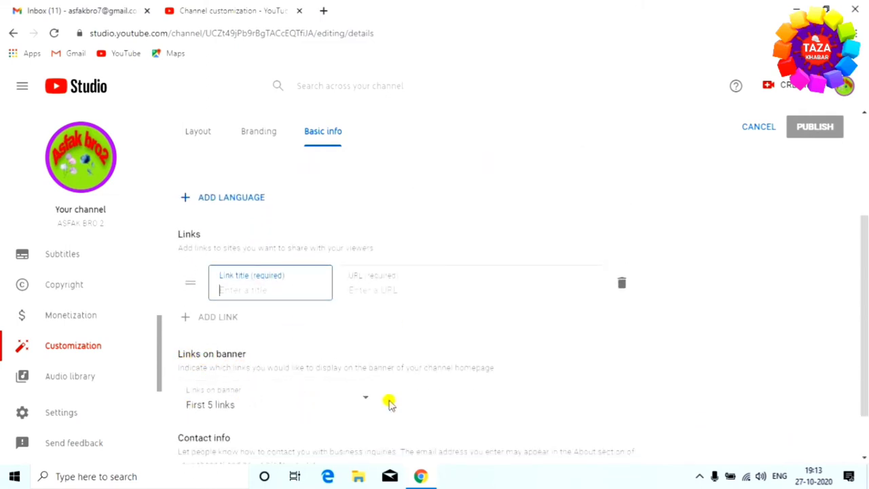
{"action": "left_click", "coordinate": [364, 402]}
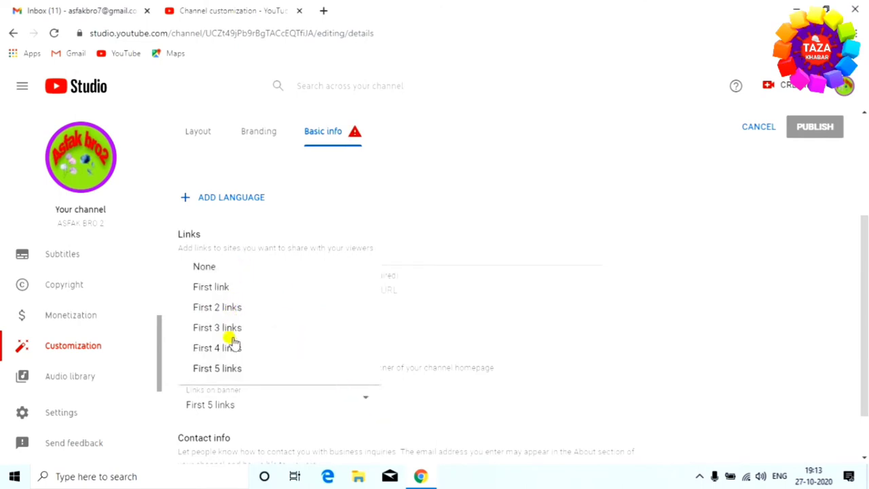
{"action": "left_click", "coordinate": [611, 377]}
Highlight the contact email and review the channel's description, links and contact info on the Basic info page.
{"action": "scroll", "coordinate": [518, 369], "scroll_direction": "down", "scroll_amount": 1}
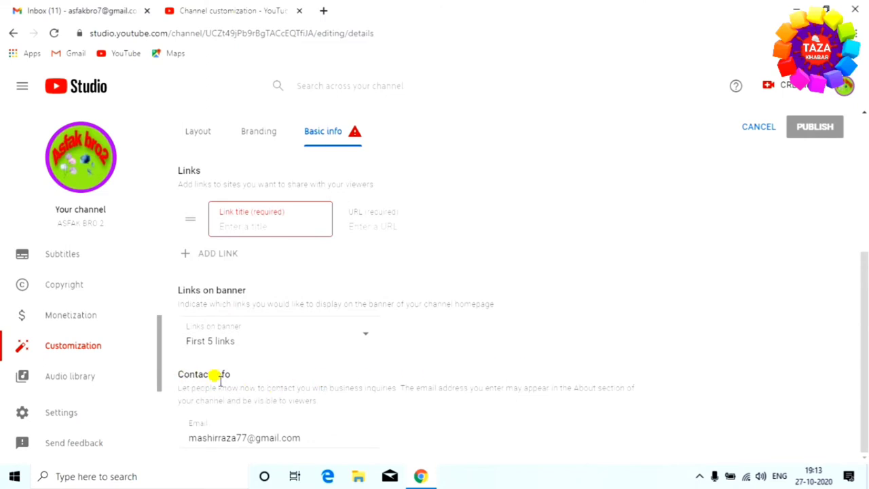
{"action": "triple_click", "coordinate": [307, 437]}
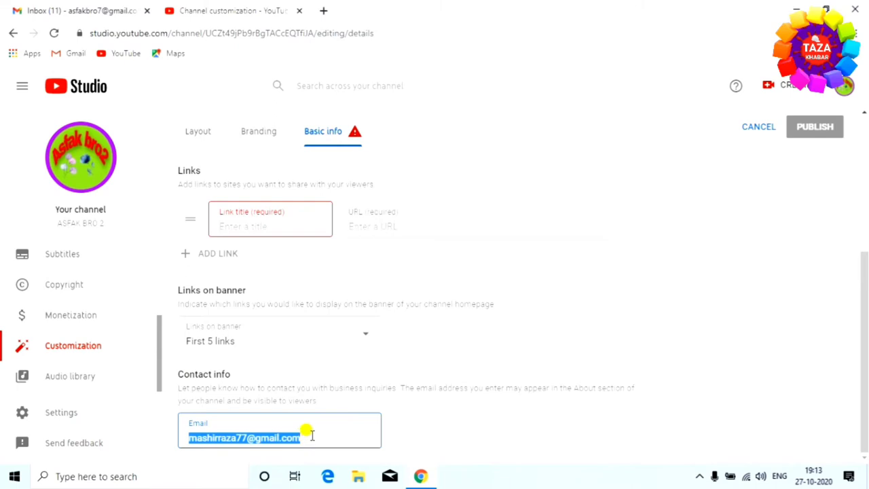
{"action": "scroll", "coordinate": [453, 416], "scroll_direction": "up", "scroll_amount": 2}
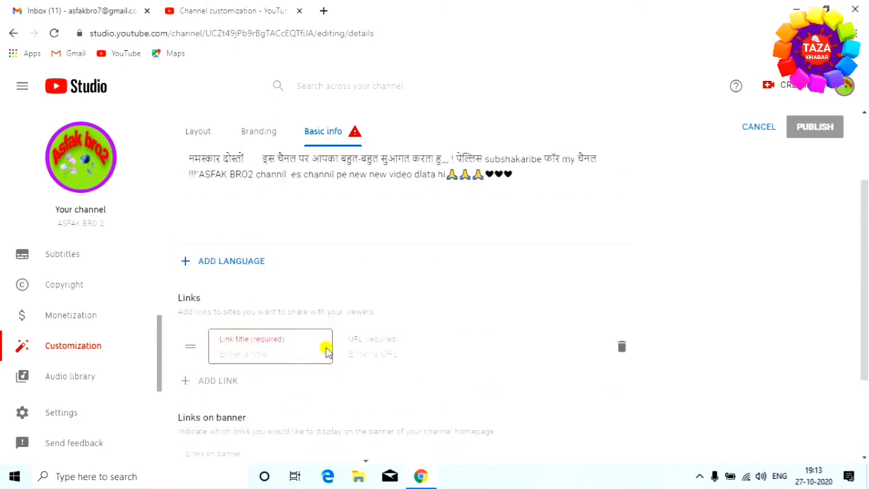
{"action": "scroll", "coordinate": [313, 370], "scroll_direction": "down", "scroll_amount": 2}
{"action": "scroll", "coordinate": [417, 380], "scroll_direction": "up", "scroll_amount": 4}
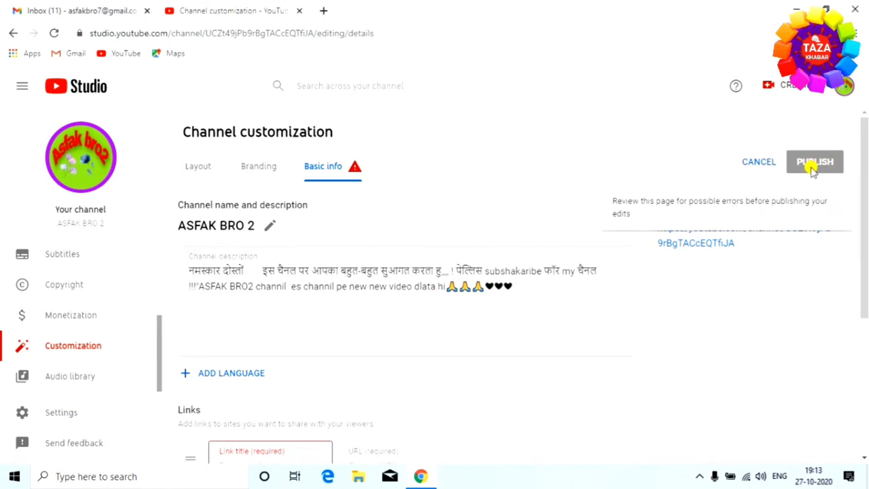
{"action": "scroll", "coordinate": [643, 313], "scroll_direction": "down", "scroll_amount": 3}
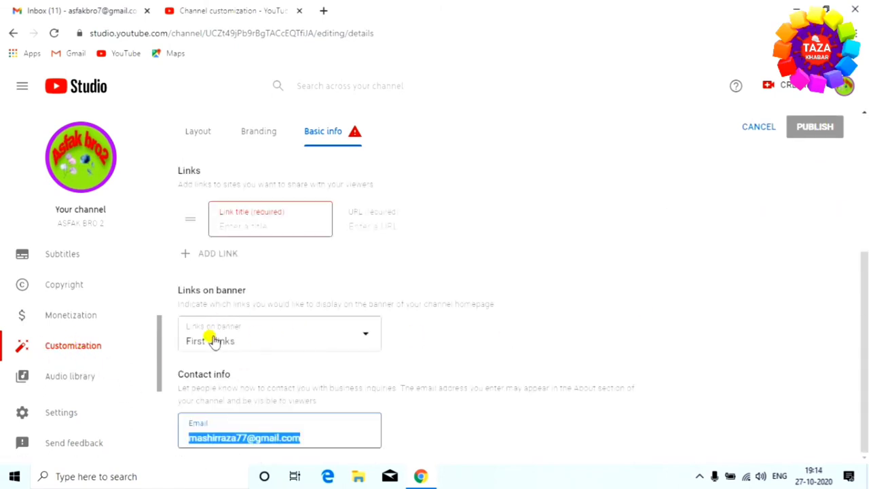
{"action": "scroll", "coordinate": [319, 316], "scroll_direction": "up", "scroll_amount": 4}
{"action": "scroll", "coordinate": [404, 301], "scroll_direction": "down", "scroll_amount": 4}
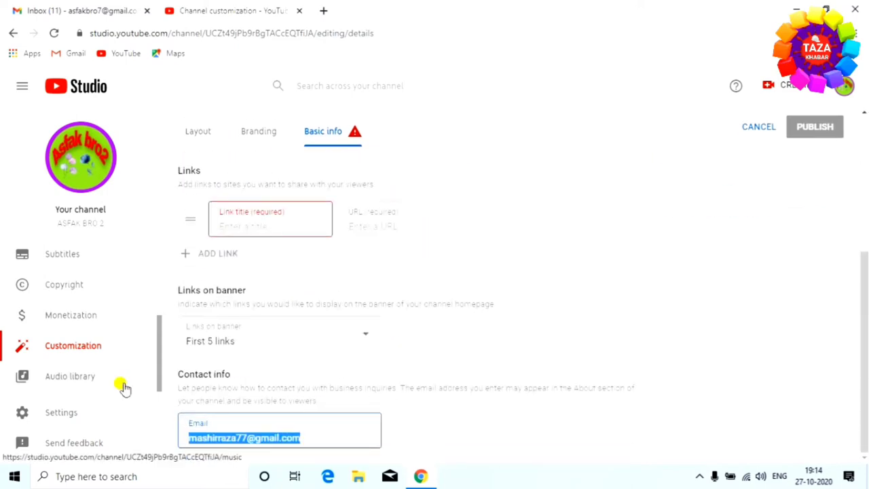
Set the default currency in the general channel settings to INR — Indian Rupee and save the settings.
{"action": "left_click", "coordinate": [53, 412]}
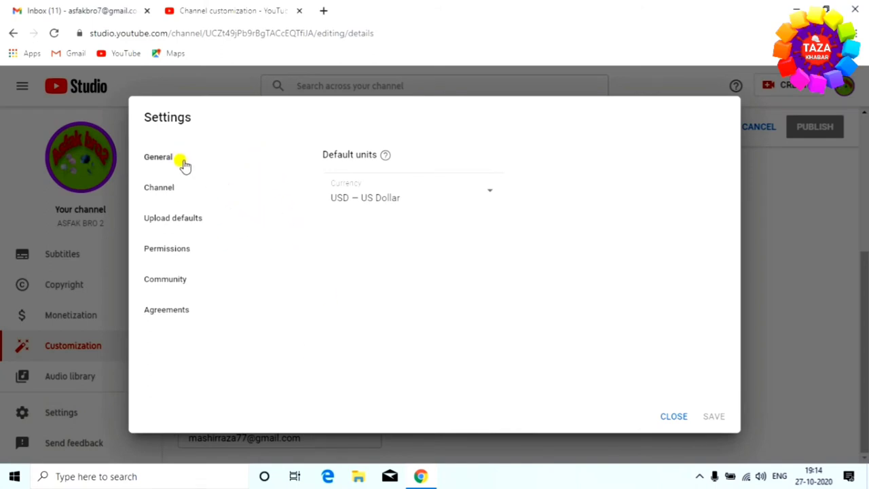
{"action": "left_click", "coordinate": [487, 197]}
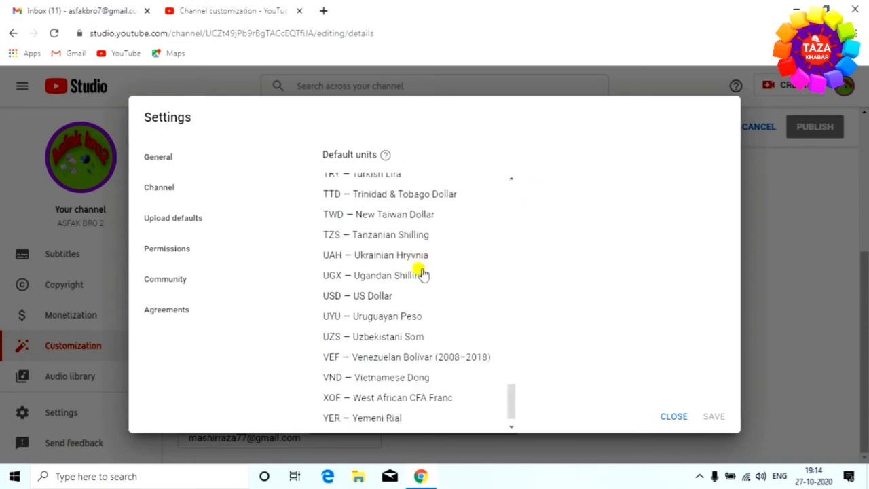
{"action": "scroll", "coordinate": [419, 283], "scroll_direction": "down", "scroll_amount": 1}
{"action": "scroll", "coordinate": [418, 299], "scroll_direction": "up", "scroll_amount": 3}
{"action": "scroll", "coordinate": [419, 298], "scroll_direction": "up", "scroll_amount": 5}
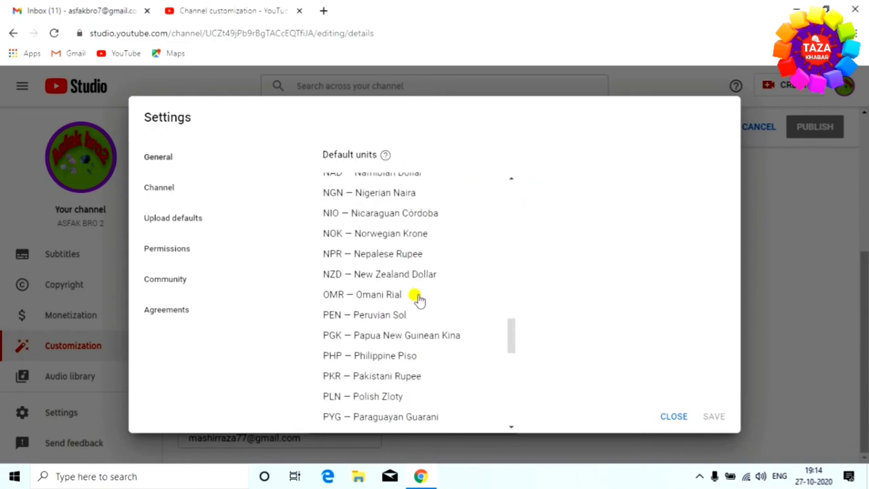
{"action": "scroll", "coordinate": [390, 241], "scroll_direction": "up", "scroll_amount": 2}
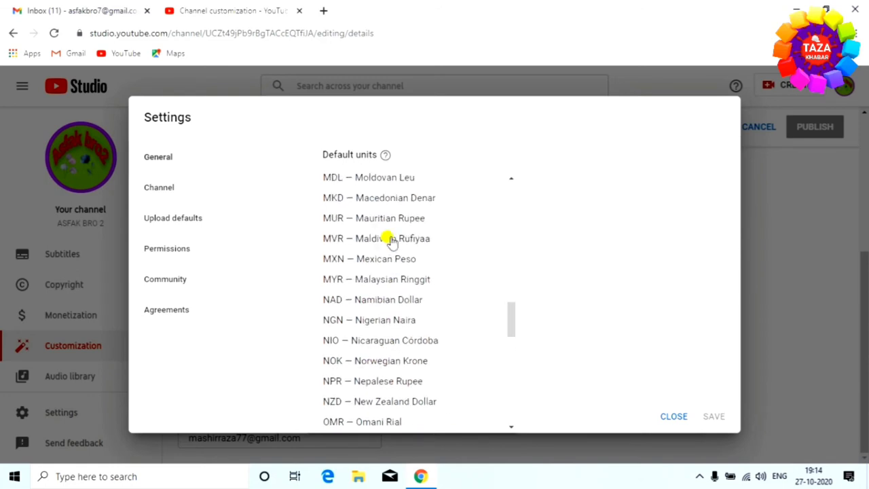
{"action": "left_click", "coordinate": [390, 241]}
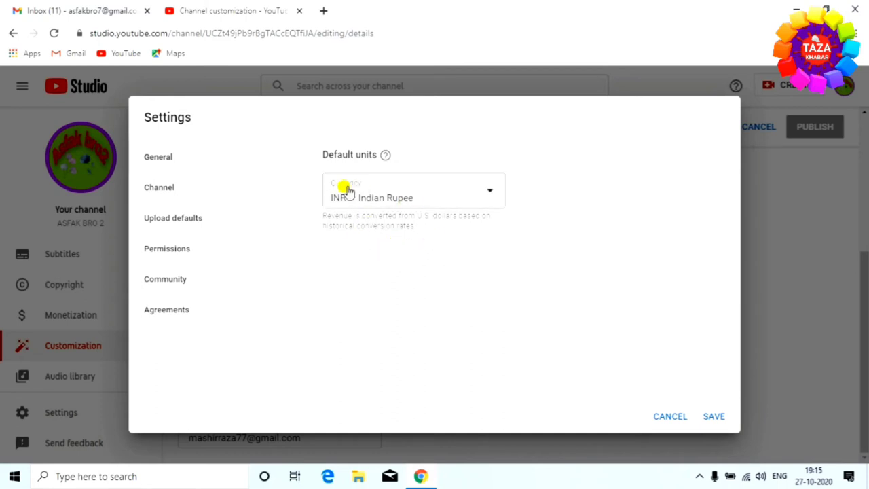
{"action": "left_click", "coordinate": [712, 419]}
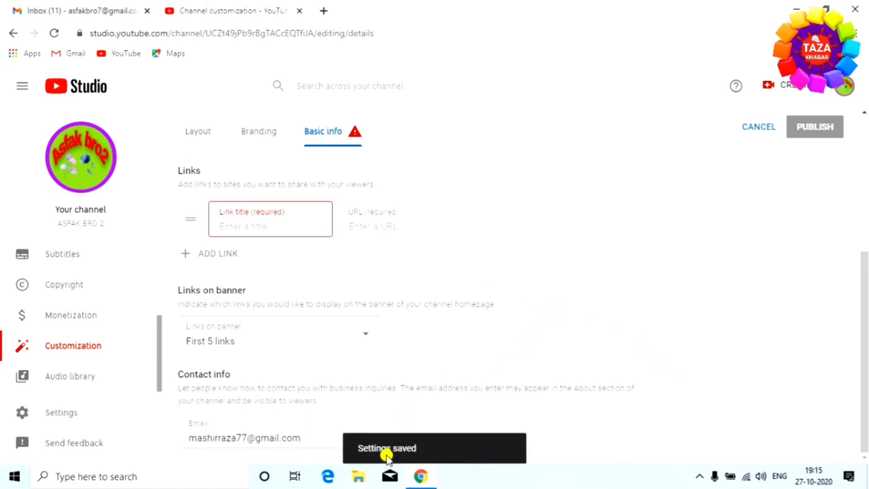
Review the channel's basic info in Settings, including the name, the country of residence choices and the keywords.
{"action": "scroll", "coordinate": [369, 300], "scroll_direction": "up", "scroll_amount": 2}
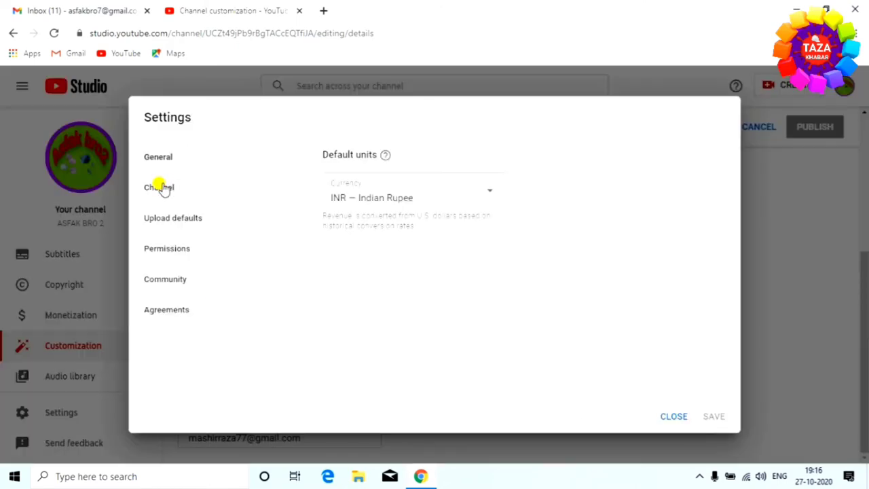
{"action": "left_click", "coordinate": [162, 187]}
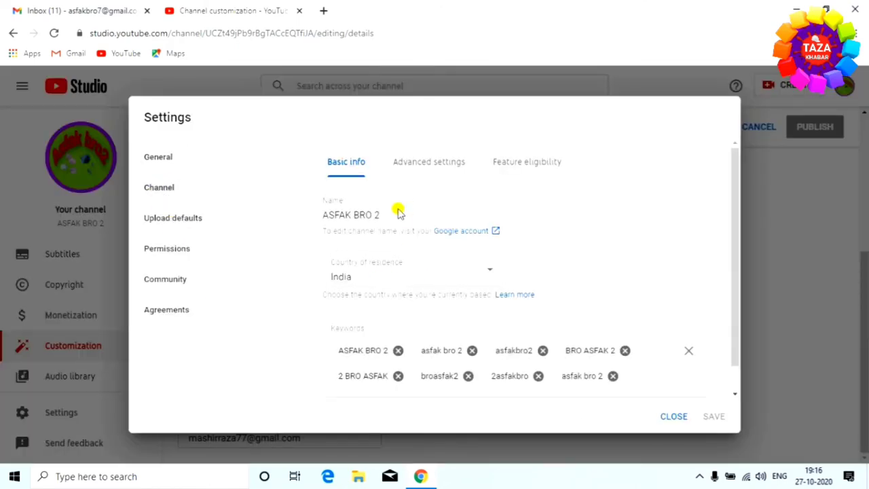
{"action": "scroll", "coordinate": [396, 167], "scroll_direction": "down", "scroll_amount": 1}
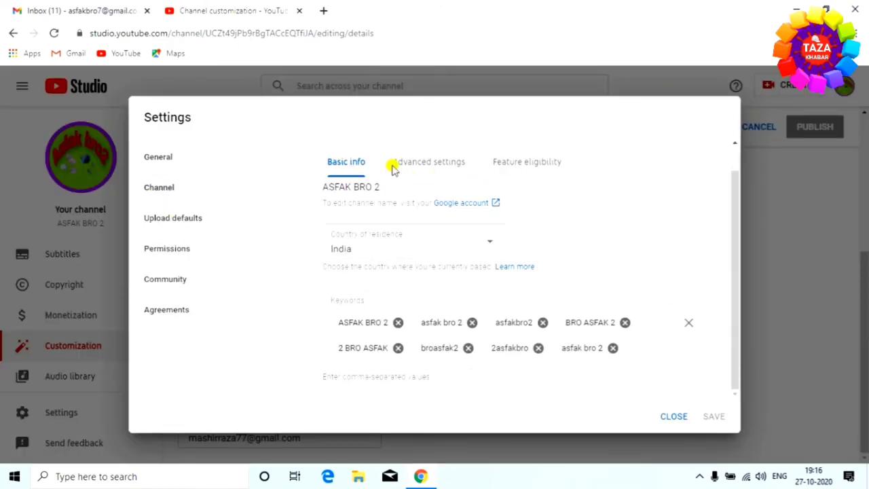
{"action": "scroll", "coordinate": [409, 186], "scroll_direction": "up", "scroll_amount": 1}
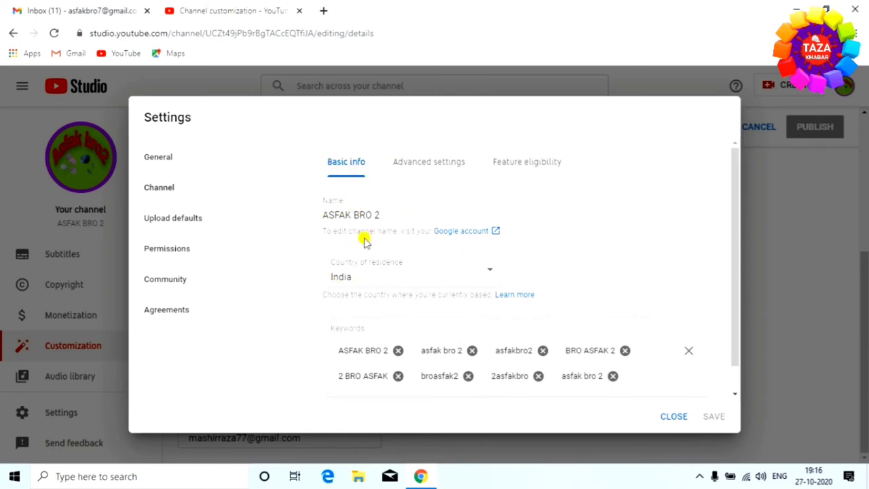
{"action": "left_click", "coordinate": [487, 270]}
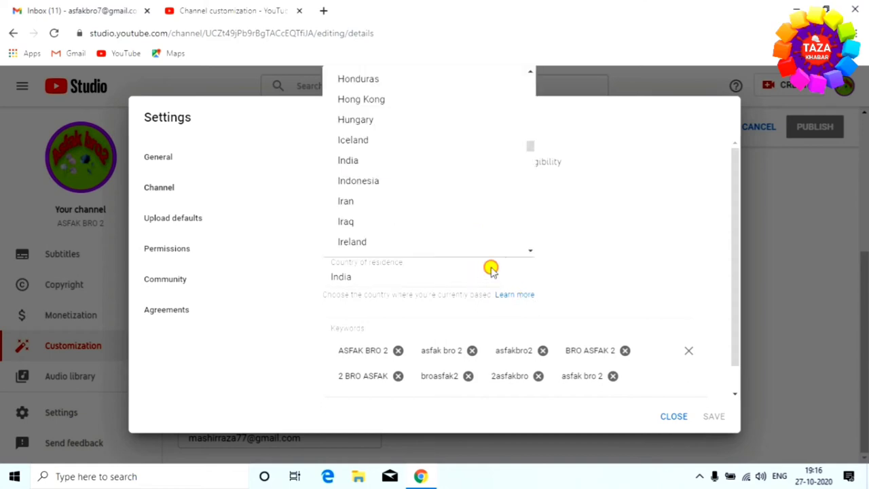
{"action": "left_click", "coordinate": [490, 268]}
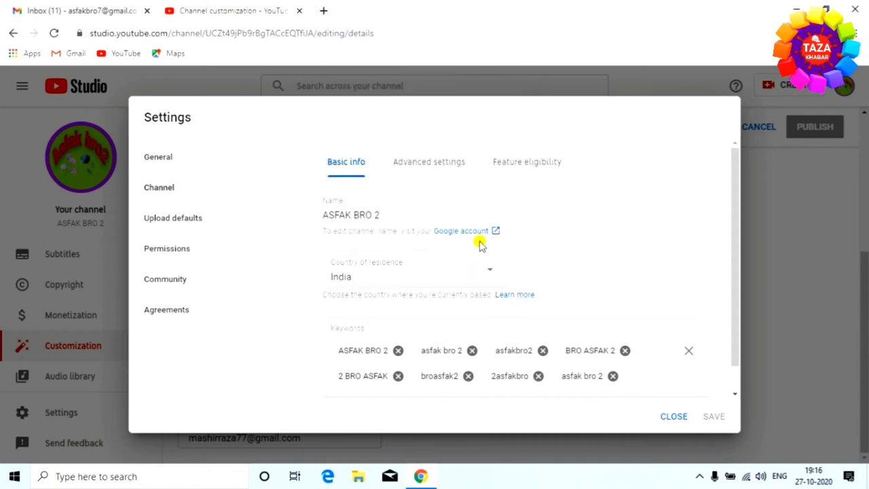
{"action": "left_click", "coordinate": [484, 278]}
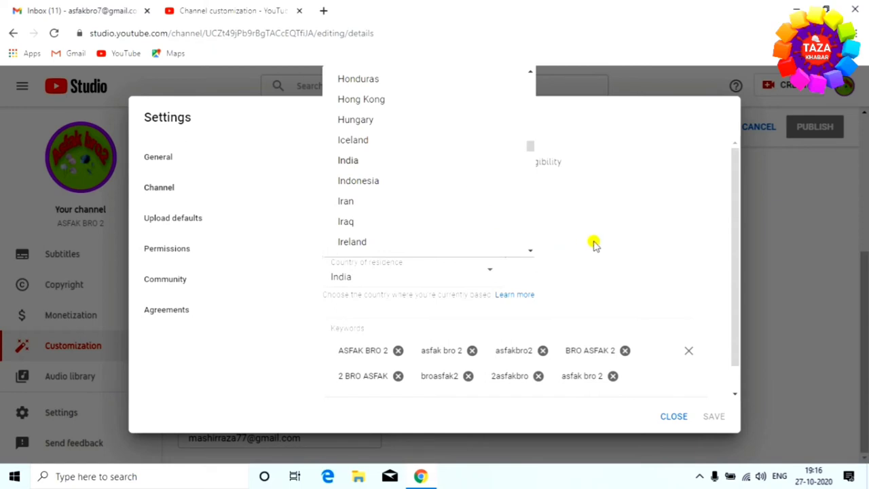
{"action": "left_click", "coordinate": [504, 326]}
{"action": "scroll", "coordinate": [634, 305], "scroll_direction": "down", "scroll_amount": 1}
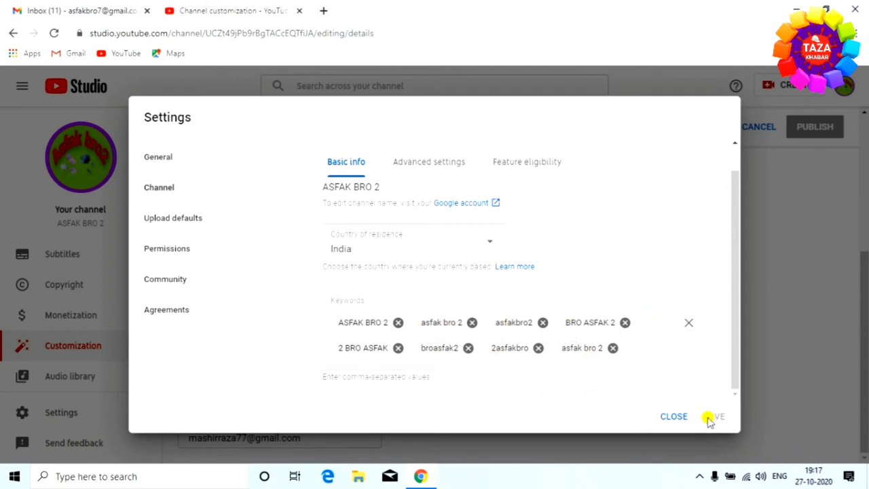
Set the channel's audience to "Yes, set this channel as made for kids" in the advanced channel settings.
{"action": "left_click", "coordinate": [432, 165]}
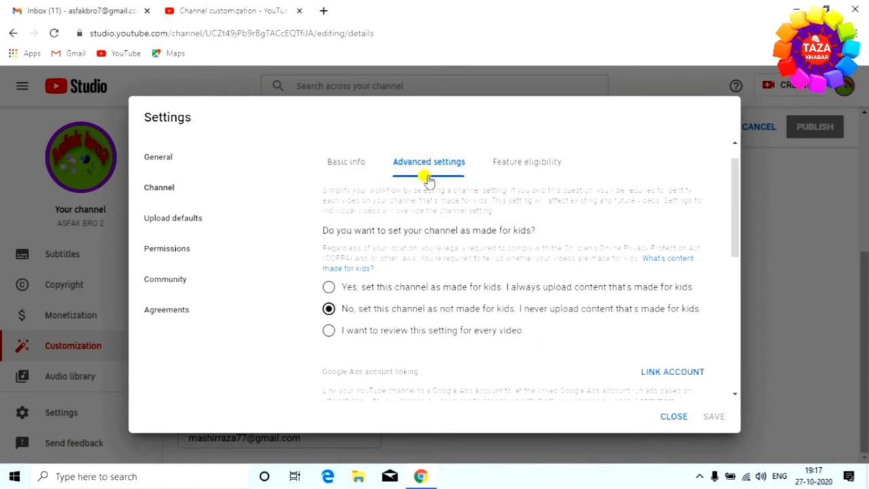
{"action": "scroll", "coordinate": [423, 197], "scroll_direction": "down", "scroll_amount": 2}
{"action": "scroll", "coordinate": [423, 221], "scroll_direction": "up", "scroll_amount": 1}
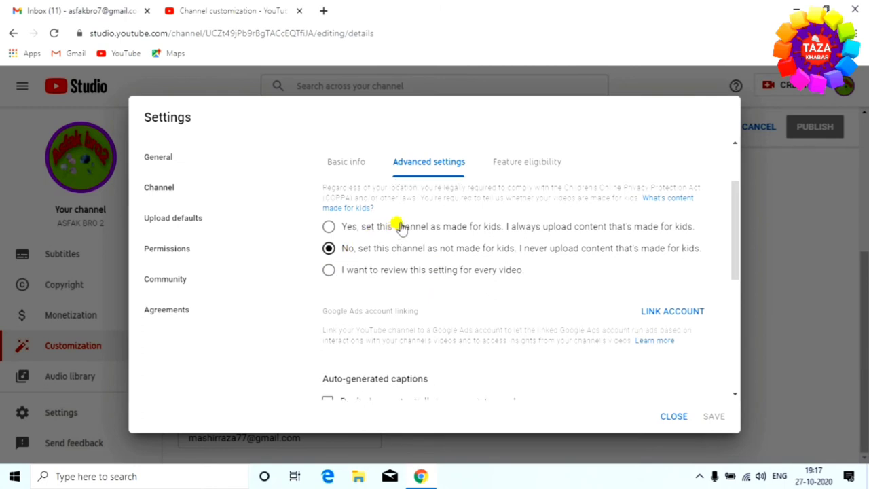
{"action": "scroll", "coordinate": [398, 224], "scroll_direction": "up", "scroll_amount": 1}
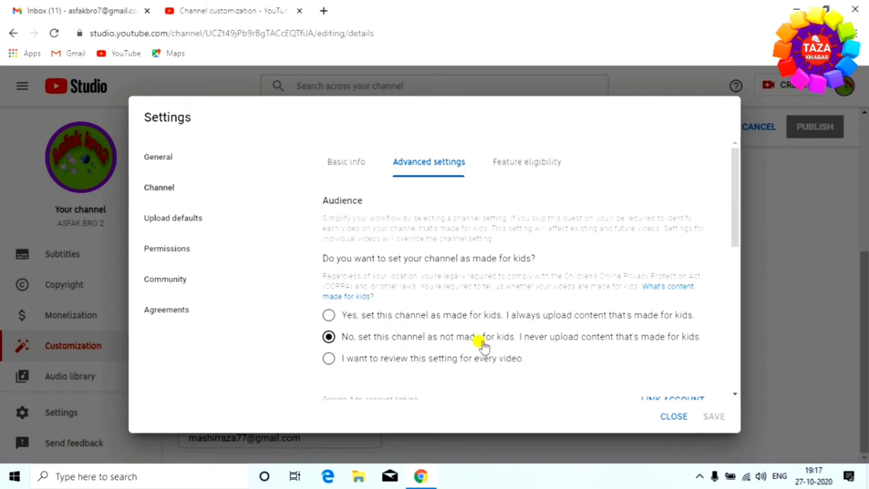
{"action": "left_click", "coordinate": [328, 314]}
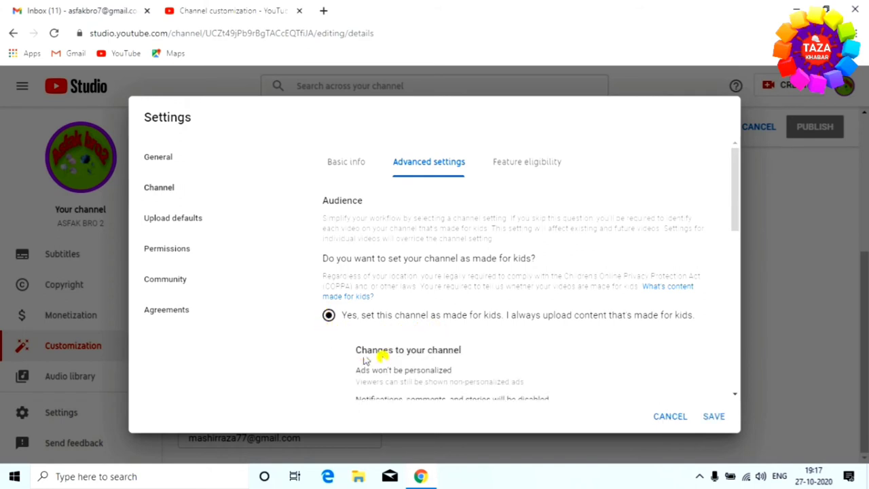
Examine the channel changes listed under the made-for-kids choice, the other audience options, Google Ads account linking and auto-generated captions.
{"action": "scroll", "coordinate": [407, 343], "scroll_direction": "down", "scroll_amount": 2}
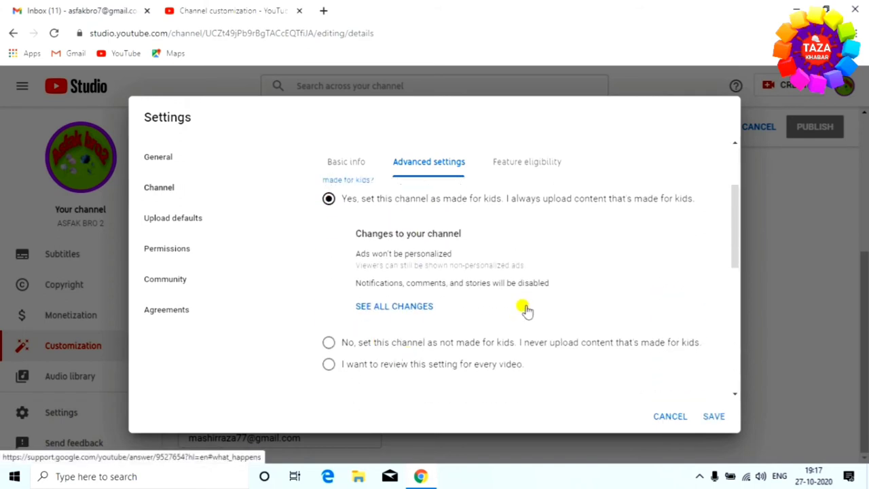
{"action": "scroll", "coordinate": [526, 310], "scroll_direction": "up", "scroll_amount": 2}
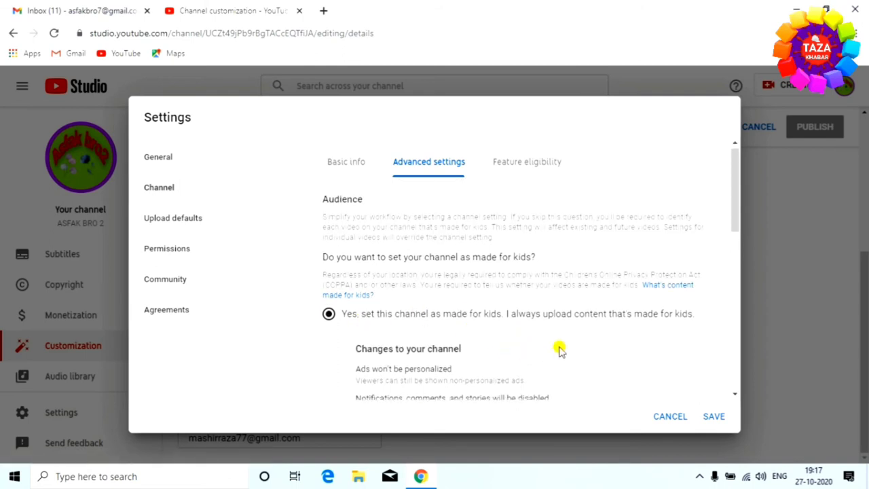
{"action": "scroll", "coordinate": [553, 347], "scroll_direction": "down", "scroll_amount": 2}
{"action": "scroll", "coordinate": [543, 341], "scroll_direction": "up", "scroll_amount": 2}
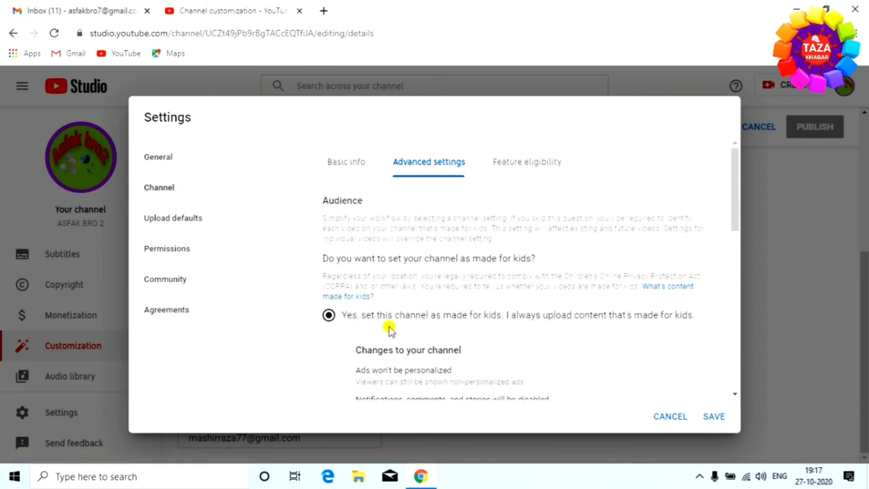
{"action": "left_click", "coordinate": [329, 316]}
{"action": "scroll", "coordinate": [547, 369], "scroll_direction": "down", "scroll_amount": 2}
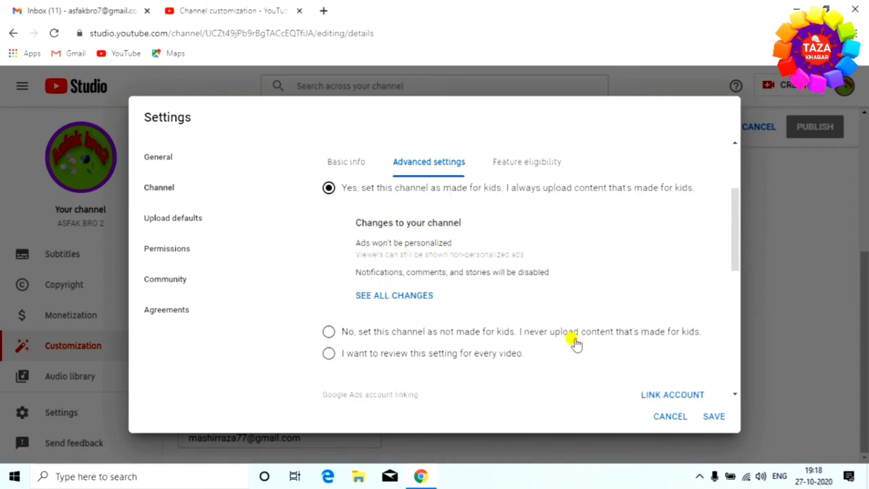
{"action": "scroll", "coordinate": [550, 340], "scroll_direction": "down", "scroll_amount": 2}
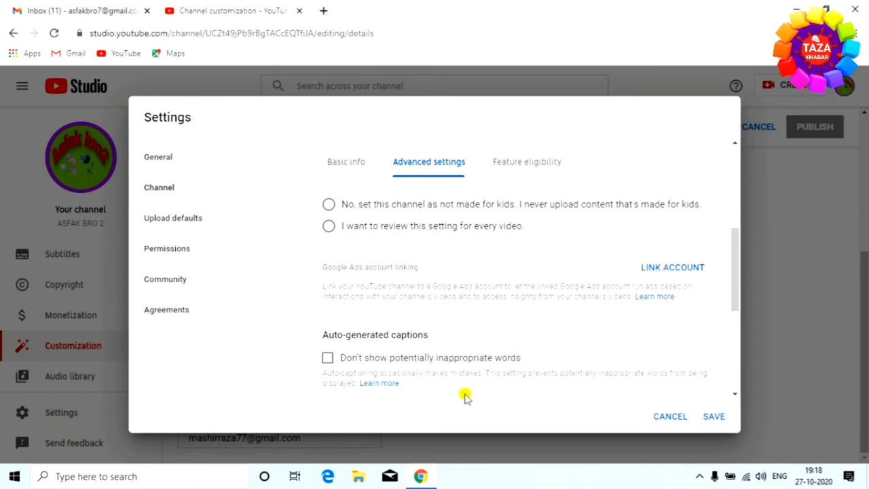
Turn on the display of the number of people subscribed to the channel in the advanced channel settings and save.
{"action": "scroll", "coordinate": [465, 391], "scroll_direction": "down", "scroll_amount": 1}
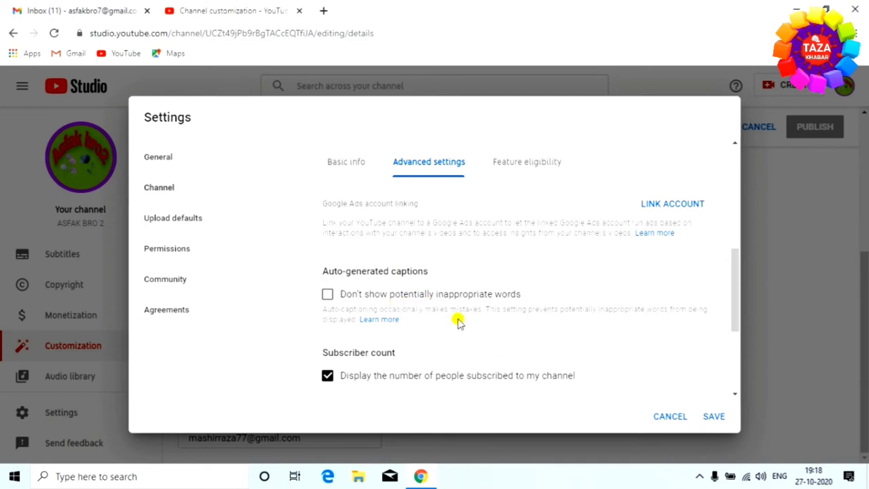
{"action": "scroll", "coordinate": [490, 333], "scroll_direction": "down", "scroll_amount": 1}
{"action": "scroll", "coordinate": [490, 333], "scroll_direction": "down", "scroll_amount": 1}
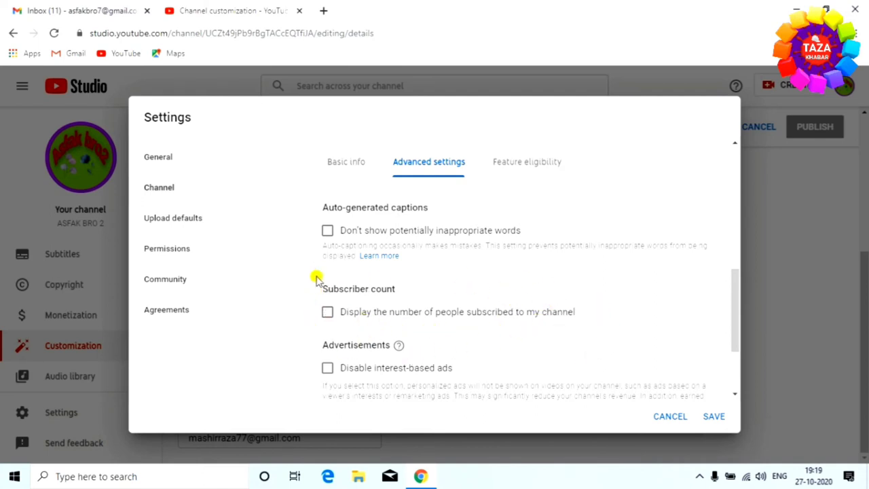
{"action": "left_click", "coordinate": [327, 312]}
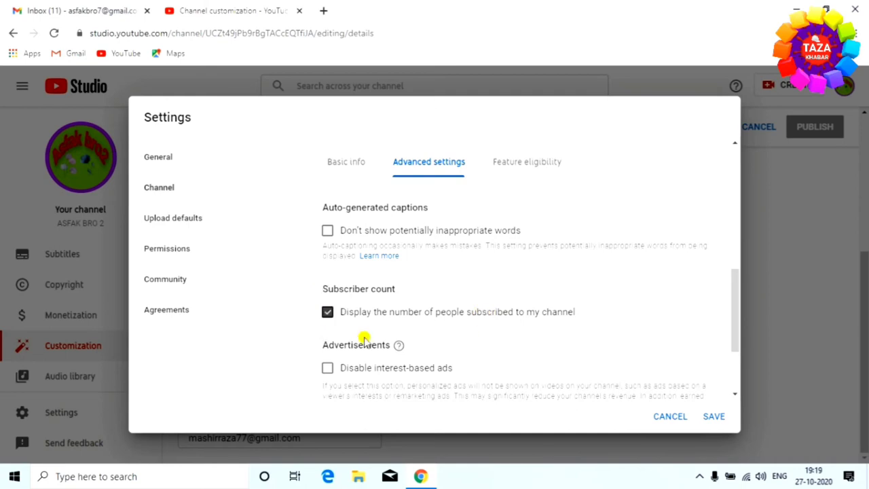
{"action": "left_click", "coordinate": [327, 312]}
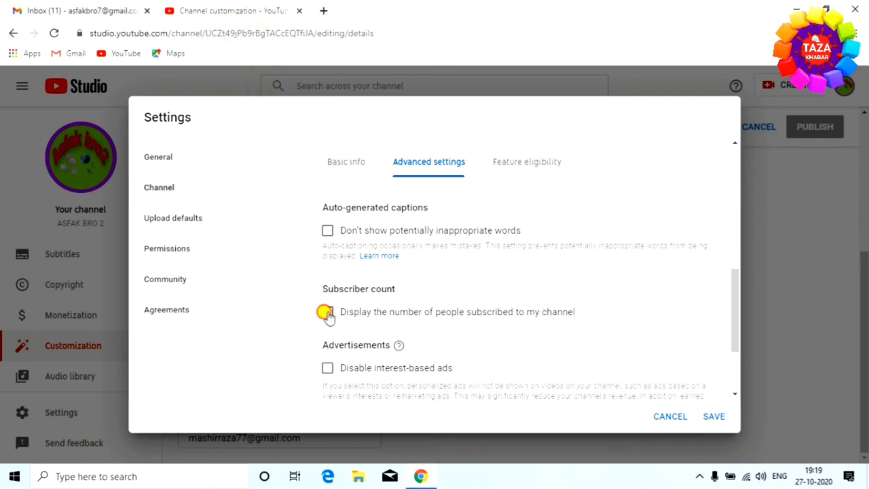
{"action": "left_click", "coordinate": [328, 312]}
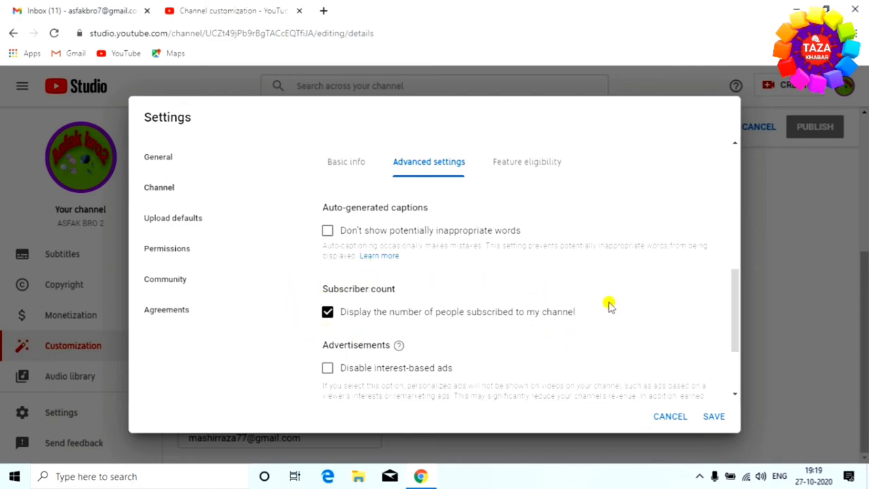
{"action": "left_click", "coordinate": [327, 312]}
{"action": "left_click", "coordinate": [327, 311]}
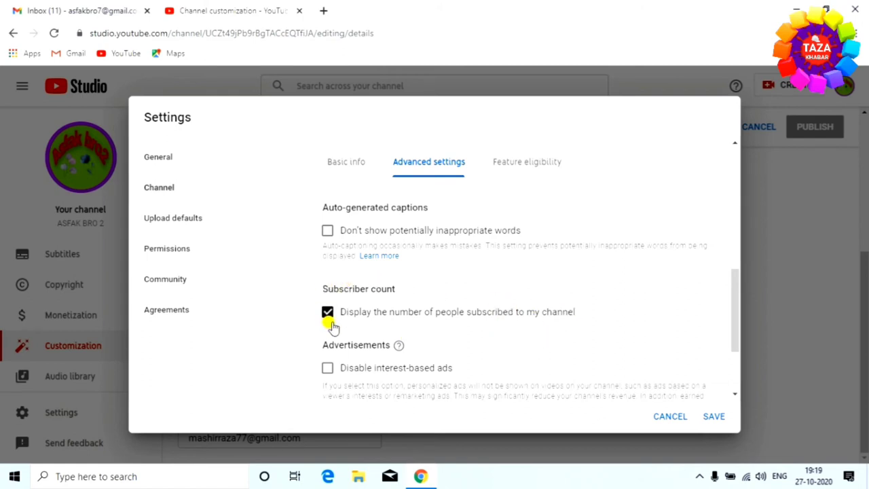
{"action": "left_click", "coordinate": [706, 420]}
Open the advanced channel settings page from Other settings and save its associated website and Google Analytics tracking ID form unedited.
{"action": "scroll", "coordinate": [458, 377], "scroll_direction": "down", "scroll_amount": 2}
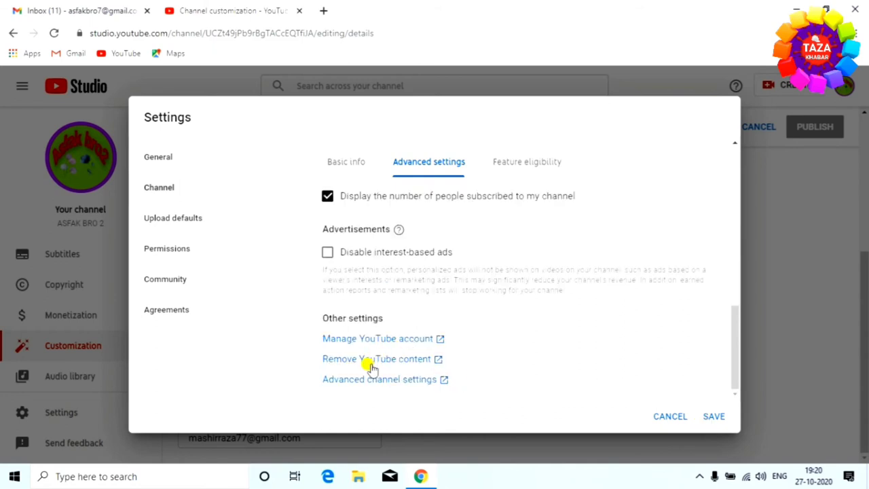
{"action": "left_click", "coordinate": [333, 367]}
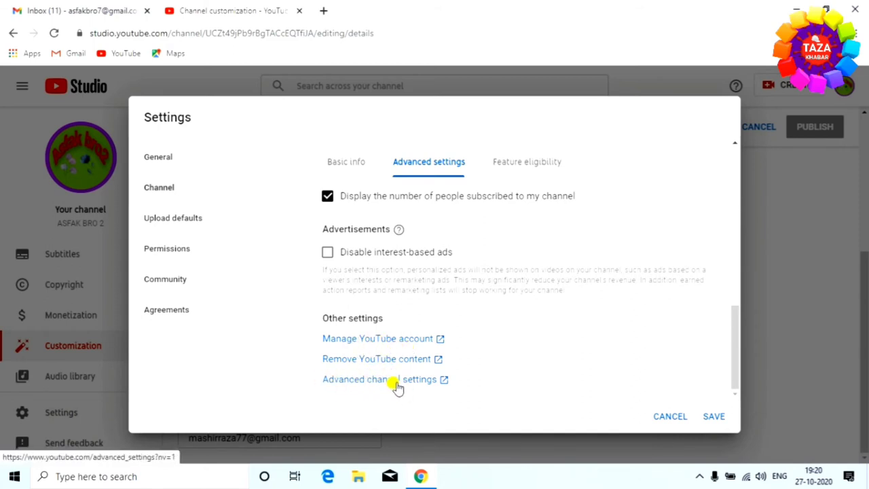
{"action": "left_click", "coordinate": [378, 380]}
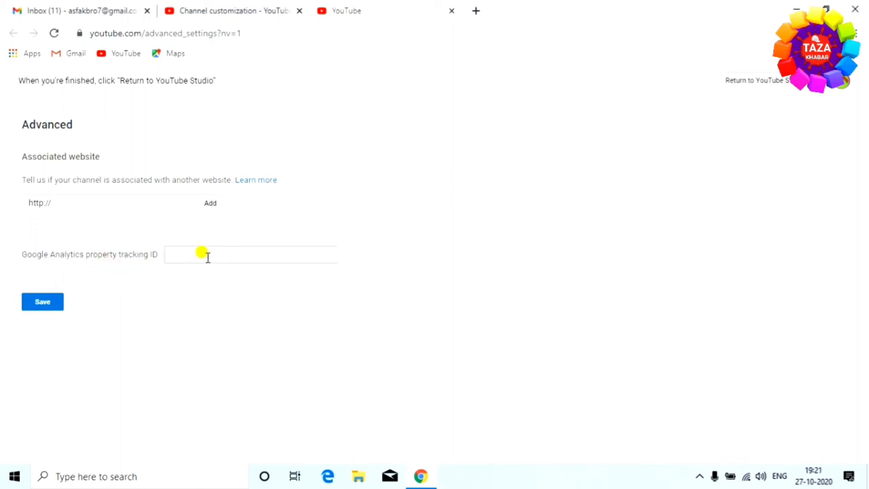
{"action": "left_click", "coordinate": [41, 306]}
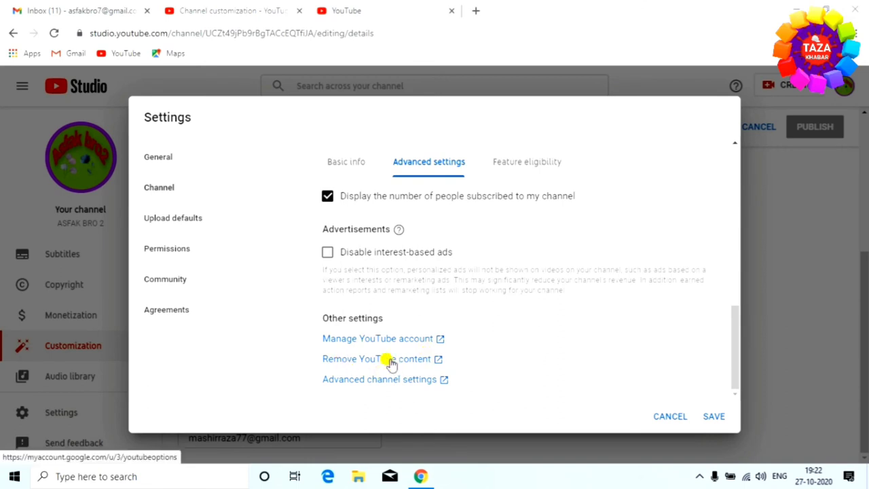
Open and close the page for removing YouTube content, and review the account page for managing the YouTube account.
{"action": "left_click", "coordinate": [399, 360]}
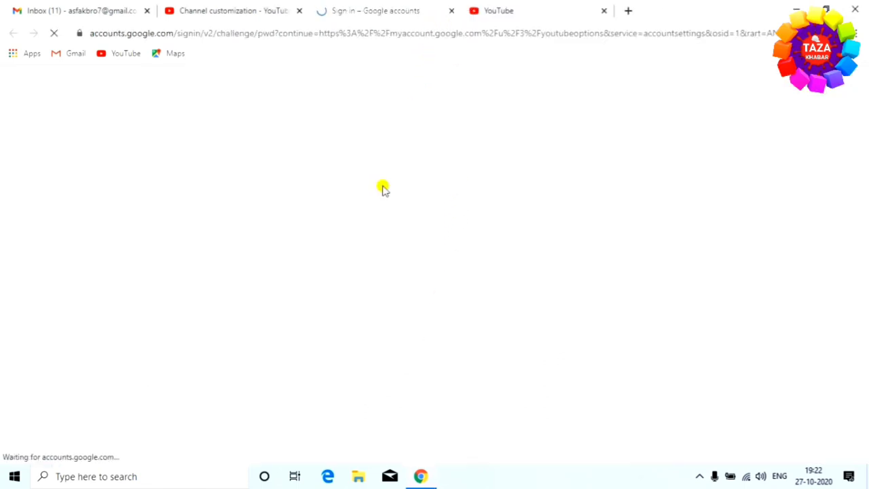
{"action": "key", "text": "ctrl+w"}
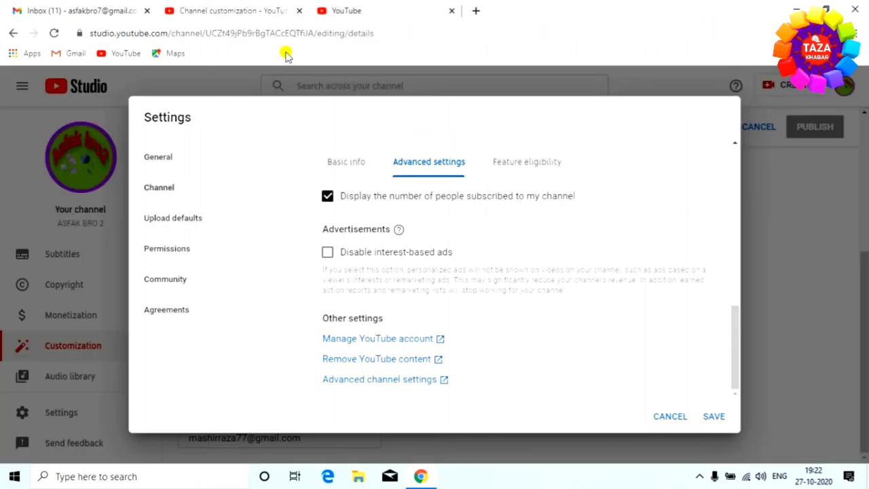
{"action": "left_click", "coordinate": [399, 345]}
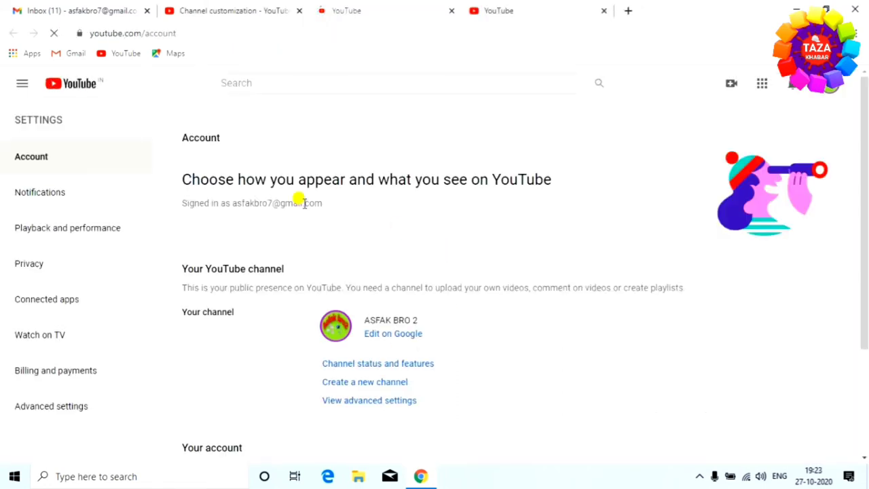
{"action": "scroll", "coordinate": [303, 202], "scroll_direction": "down", "scroll_amount": 2}
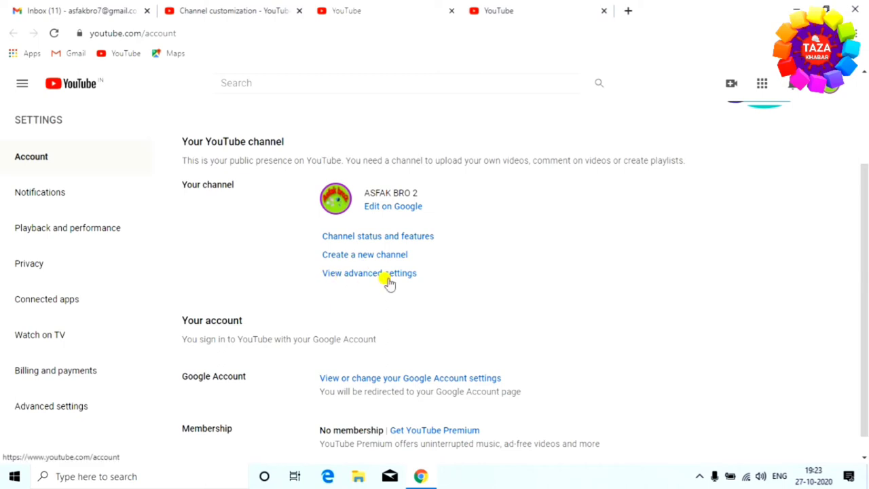
{"action": "scroll", "coordinate": [389, 284], "scroll_direction": "down", "scroll_amount": 1}
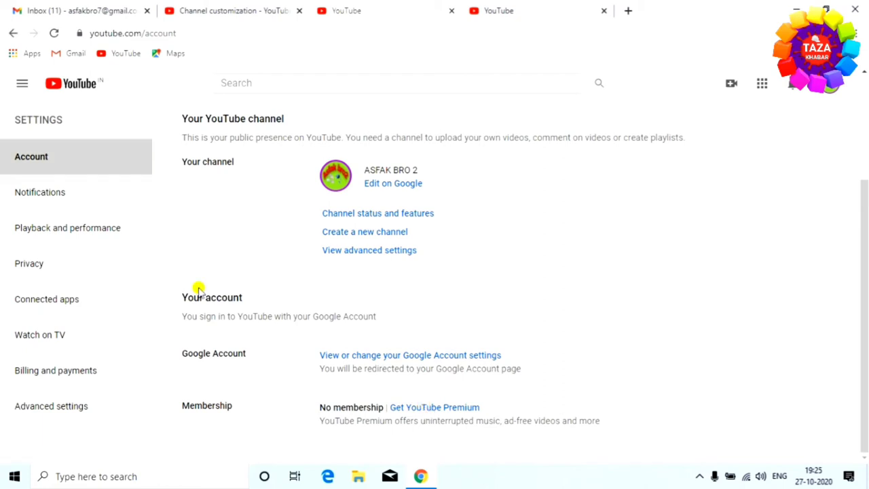
Review the YouTube account's notifications, playback and performance, privacy and advanced settings pages.
{"action": "left_click", "coordinate": [60, 190]}
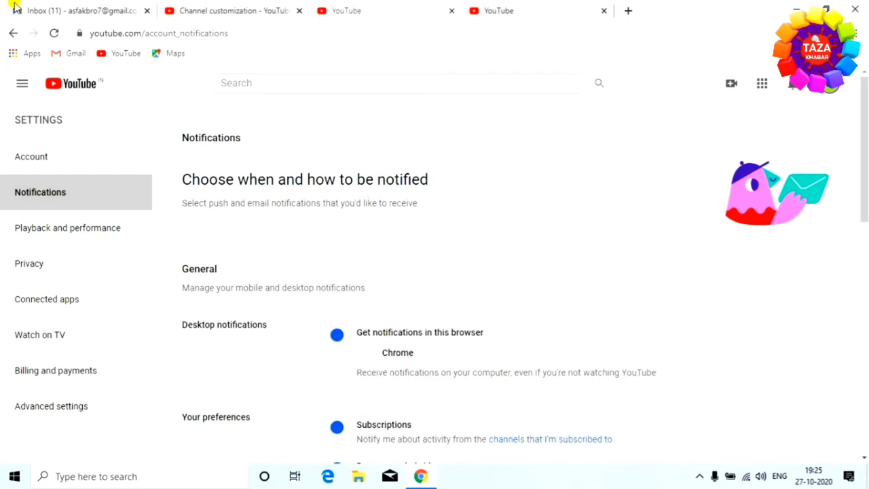
{"action": "scroll", "coordinate": [133, 348], "scroll_direction": "down", "scroll_amount": 4}
{"action": "left_click", "coordinate": [70, 231]}
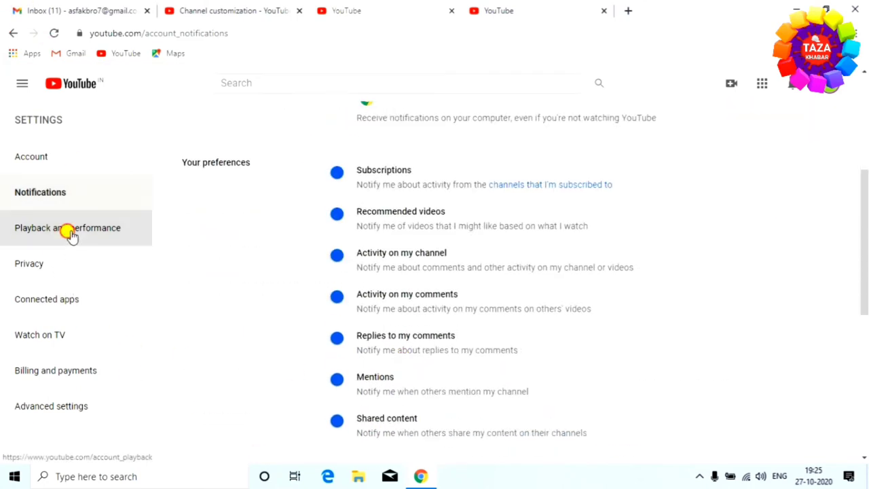
{"action": "scroll", "coordinate": [423, 353], "scroll_direction": "down", "scroll_amount": 1}
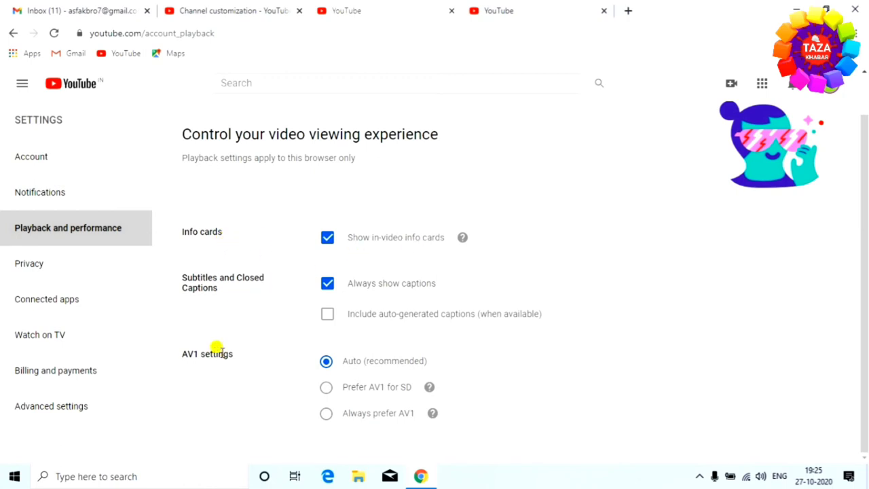
{"action": "left_click", "coordinate": [29, 264]}
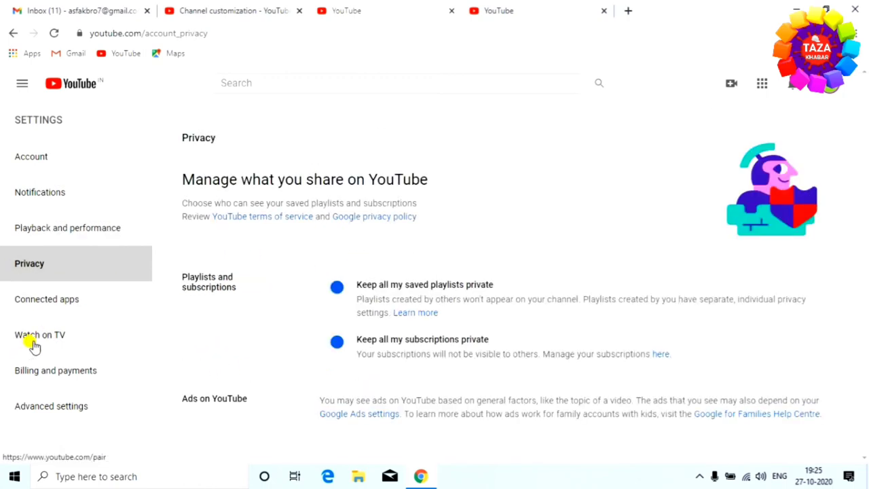
{"action": "left_click", "coordinate": [53, 407]}
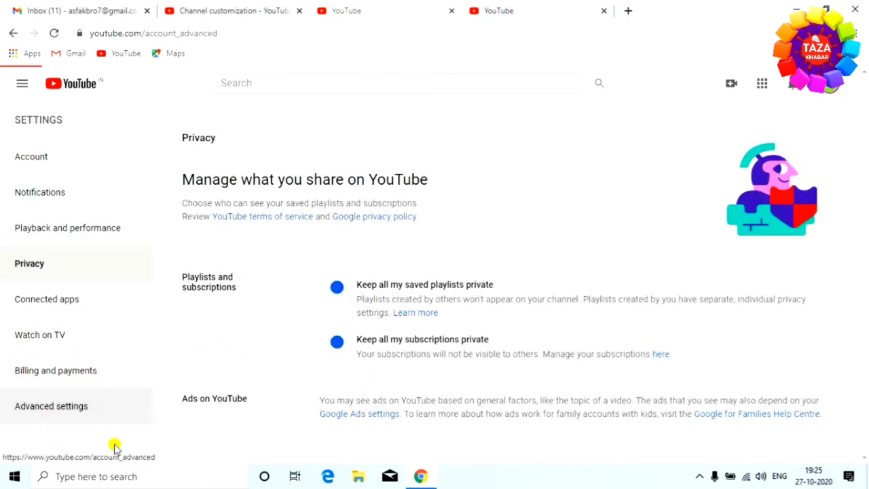
{"action": "scroll", "coordinate": [191, 271], "scroll_direction": "down", "scroll_amount": 2}
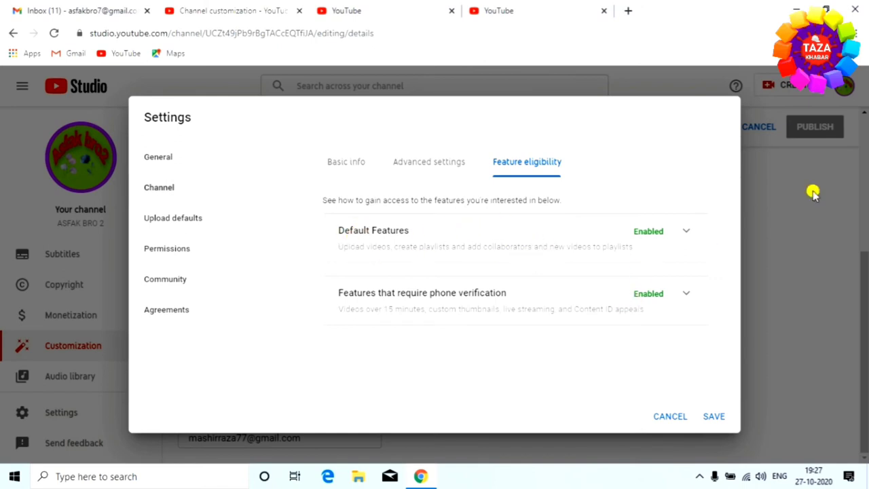
Expand the default features and the features that require phone verification under the channel's feature eligibility to examine their requirements.
{"action": "left_click", "coordinate": [684, 235]}
{"action": "scroll", "coordinate": [526, 357], "scroll_direction": "down", "scroll_amount": 1}
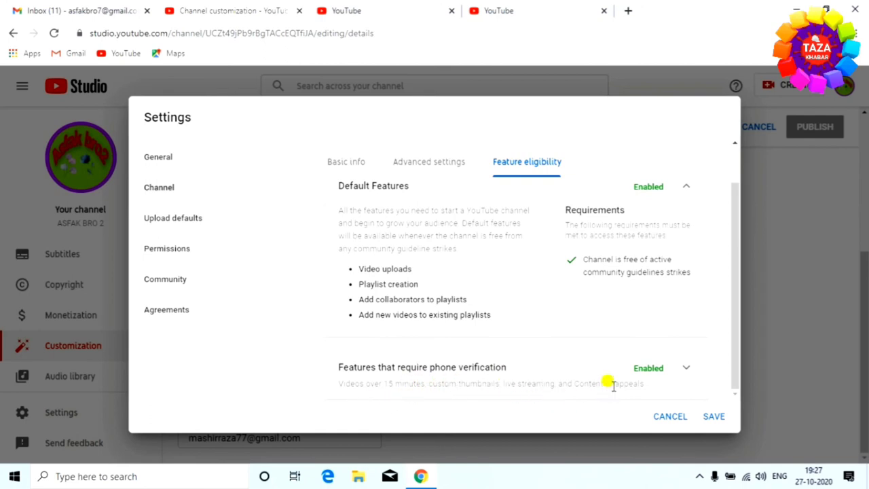
{"action": "left_click", "coordinate": [681, 369]}
{"action": "scroll", "coordinate": [552, 339], "scroll_direction": "down", "scroll_amount": 2}
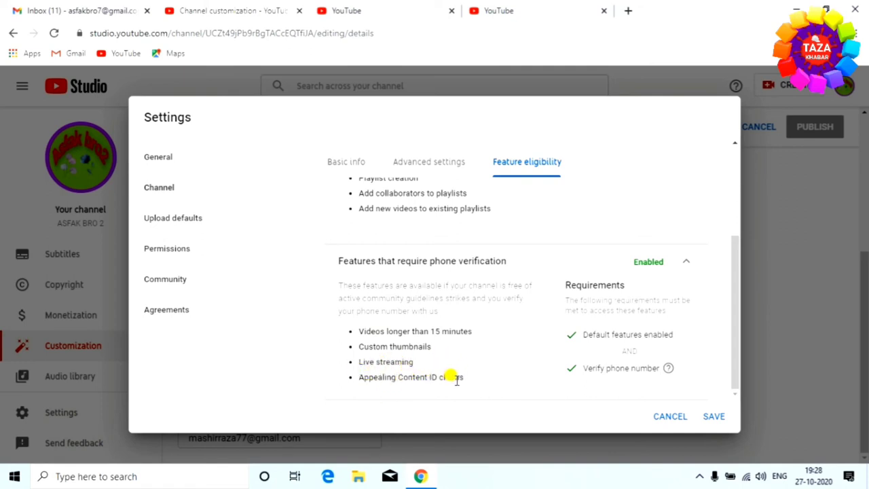
Set the default visibility to Public in the basic info of the upload defaults, and place the cursor in the tags field.
{"action": "left_click", "coordinate": [200, 222]}
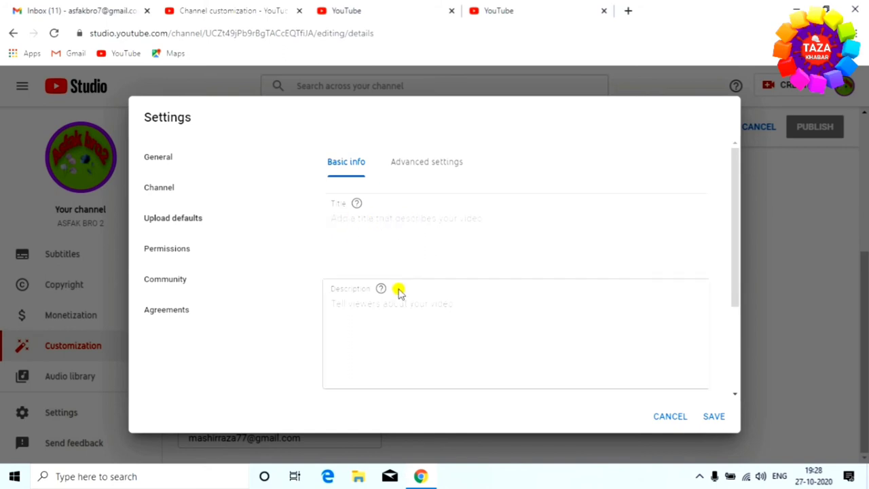
{"action": "scroll", "coordinate": [397, 287], "scroll_direction": "down", "scroll_amount": 1}
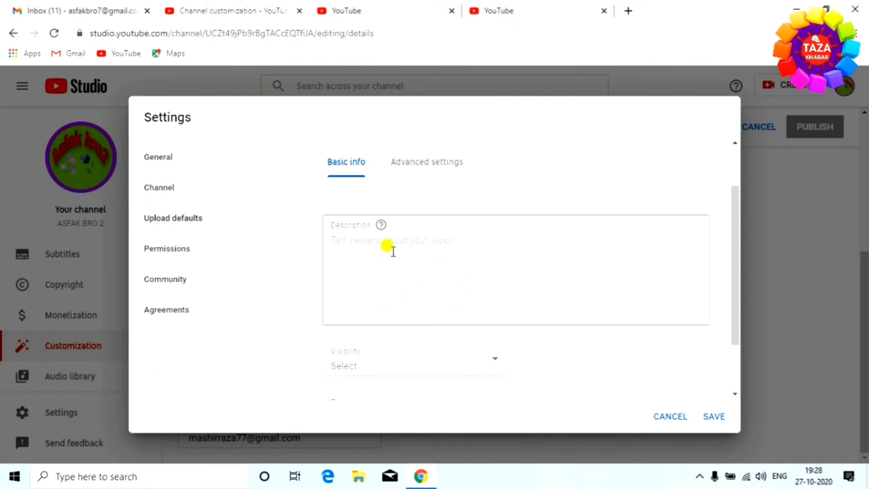
{"action": "scroll", "coordinate": [429, 262], "scroll_direction": "up", "scroll_amount": 1}
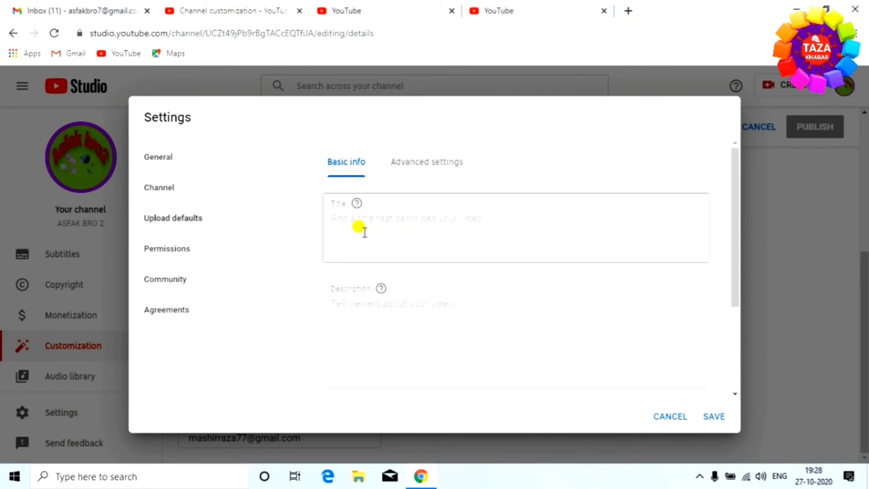
{"action": "scroll", "coordinate": [426, 237], "scroll_direction": "down", "scroll_amount": 3}
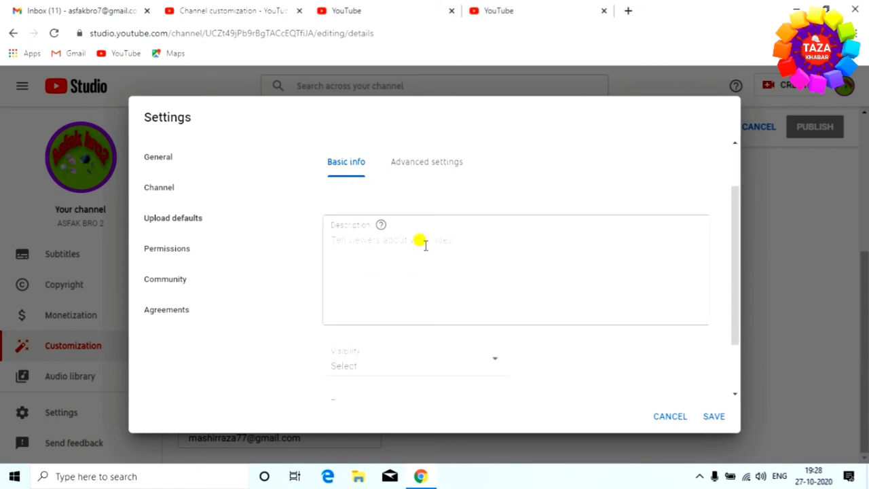
{"action": "left_click", "coordinate": [495, 300]}
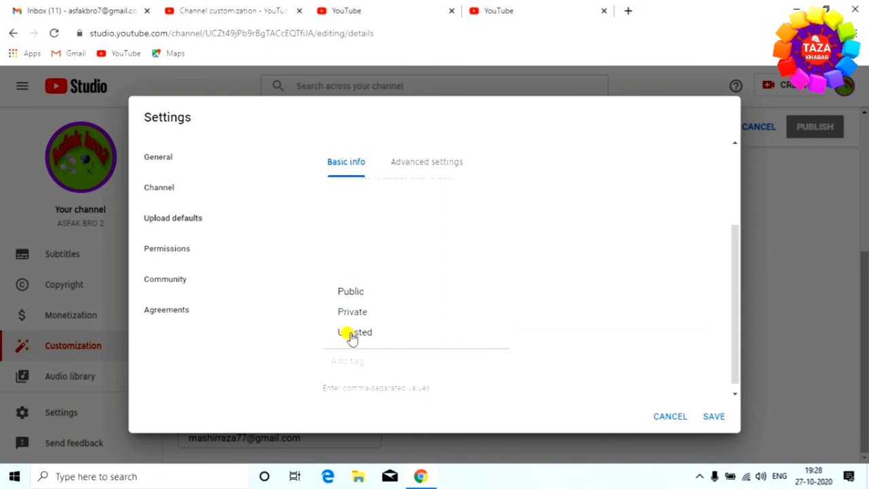
{"action": "left_click", "coordinate": [362, 293]}
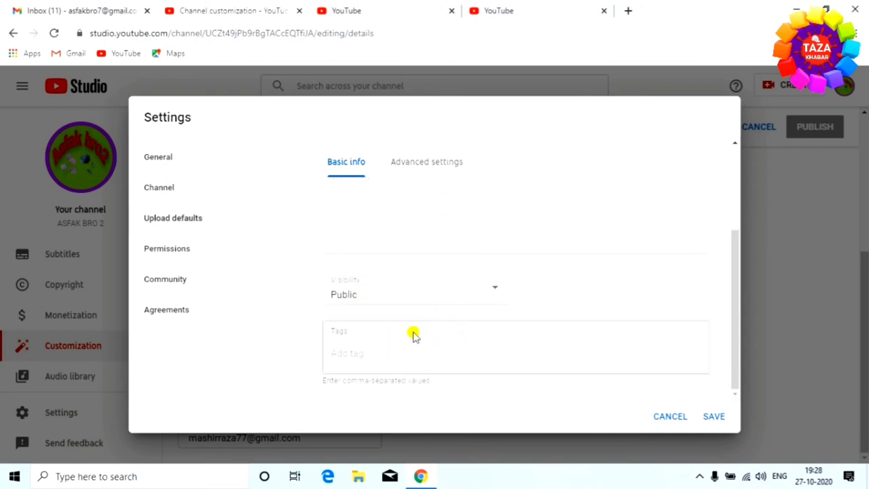
{"action": "left_click", "coordinate": [347, 354]}
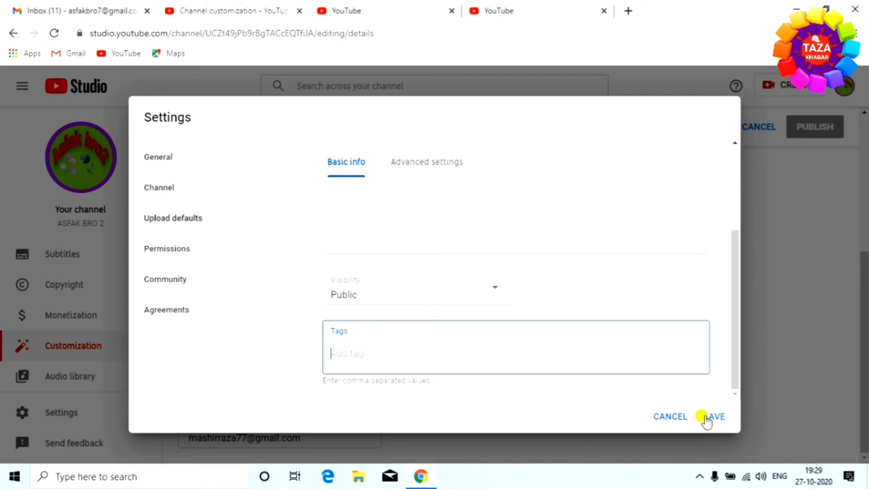
Set the license to Creative Commons - Attribution in the advanced settings of the upload defaults.
{"action": "scroll", "coordinate": [376, 190], "scroll_direction": "up", "scroll_amount": 5}
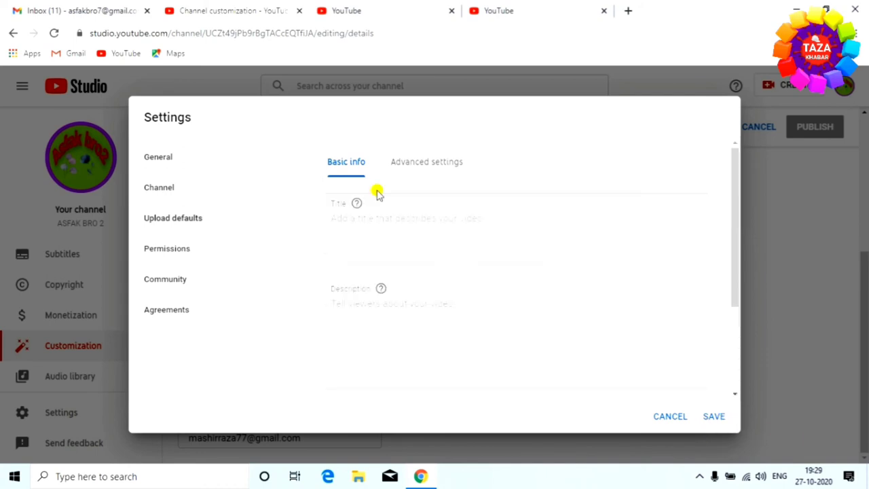
{"action": "left_click", "coordinate": [426, 163]}
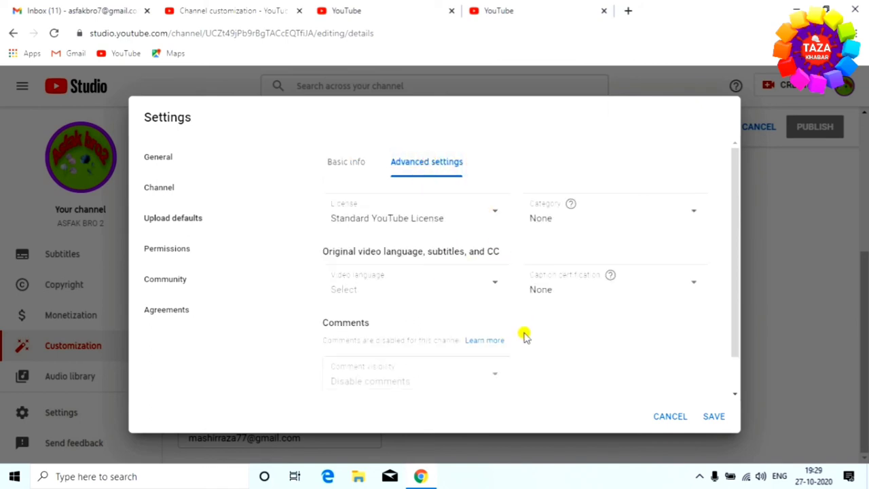
{"action": "scroll", "coordinate": [523, 336], "scroll_direction": "down", "scroll_amount": 2}
{"action": "scroll", "coordinate": [605, 359], "scroll_direction": "up", "scroll_amount": 1}
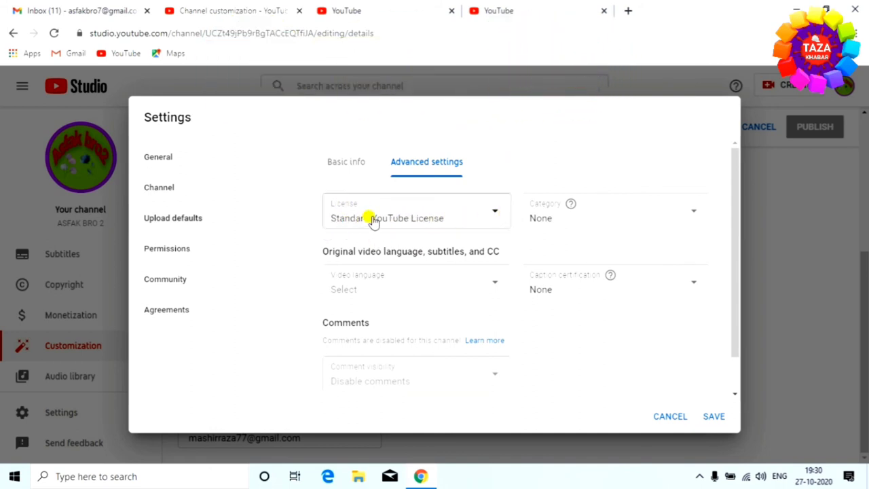
{"action": "left_click", "coordinate": [492, 216]}
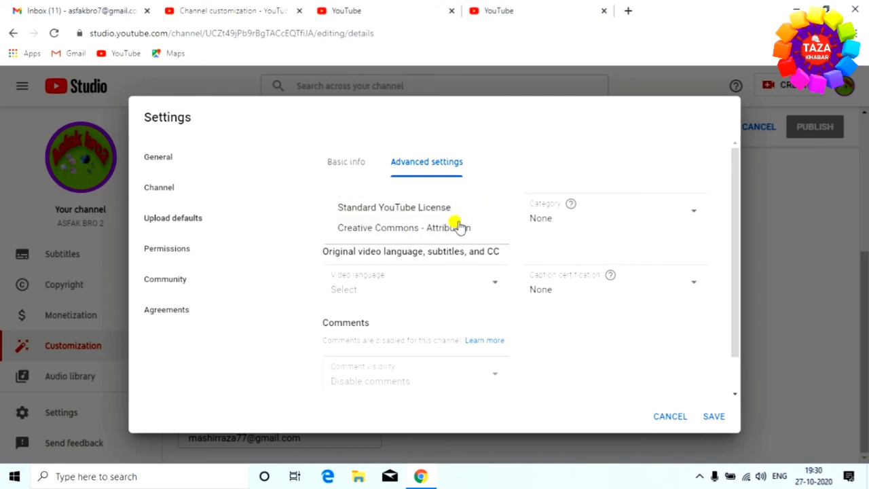
{"action": "left_click", "coordinate": [420, 231]}
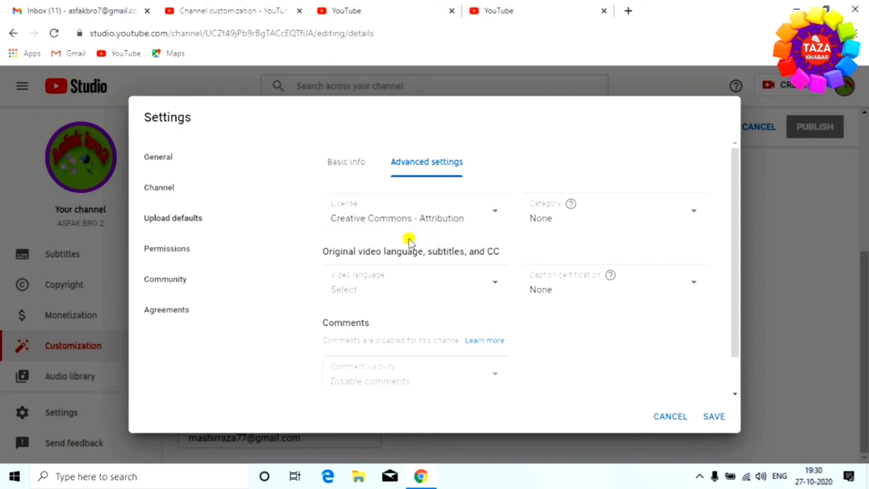
Set the default video category to Science & Technology in the advanced settings of the upload defaults.
{"action": "left_click", "coordinate": [603, 216]}
{"action": "scroll", "coordinate": [553, 319], "scroll_direction": "down", "scroll_amount": 1}
{"action": "scroll", "coordinate": [555, 313], "scroll_direction": "down", "scroll_amount": 2}
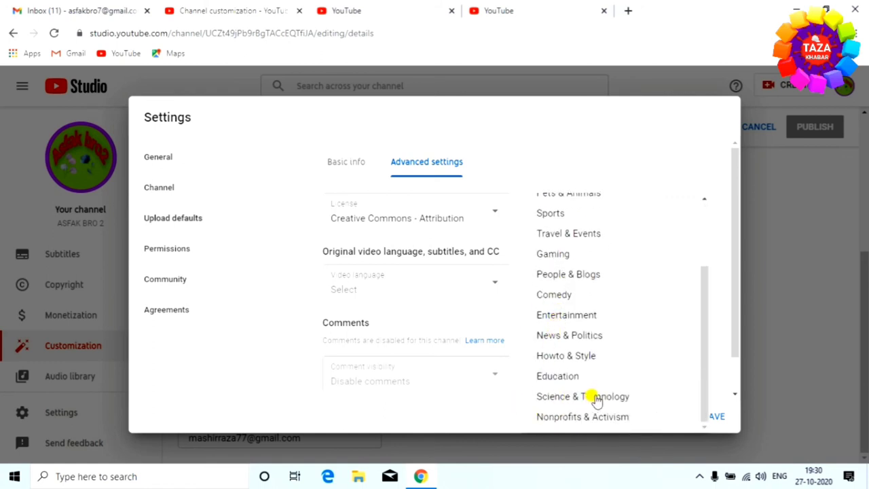
{"action": "scroll", "coordinate": [574, 384], "scroll_direction": "up", "scroll_amount": 2}
{"action": "scroll", "coordinate": [574, 365], "scroll_direction": "down", "scroll_amount": 2}
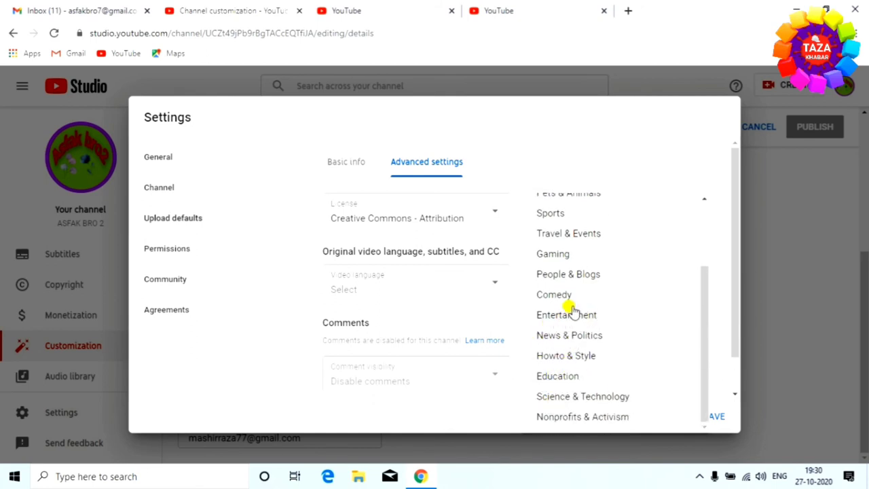
{"action": "scroll", "coordinate": [605, 295], "scroll_direction": "up", "scroll_amount": 3}
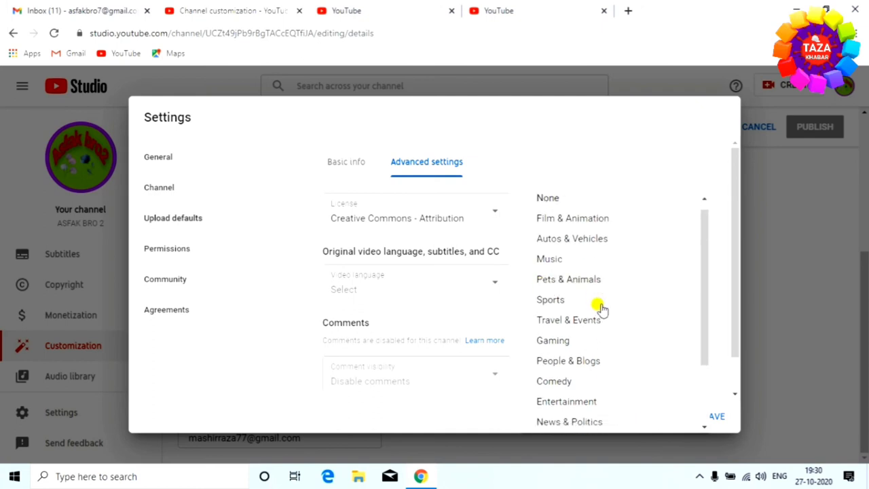
{"action": "scroll", "coordinate": [591, 339], "scroll_direction": "down", "scroll_amount": 3}
{"action": "left_click", "coordinate": [583, 397]}
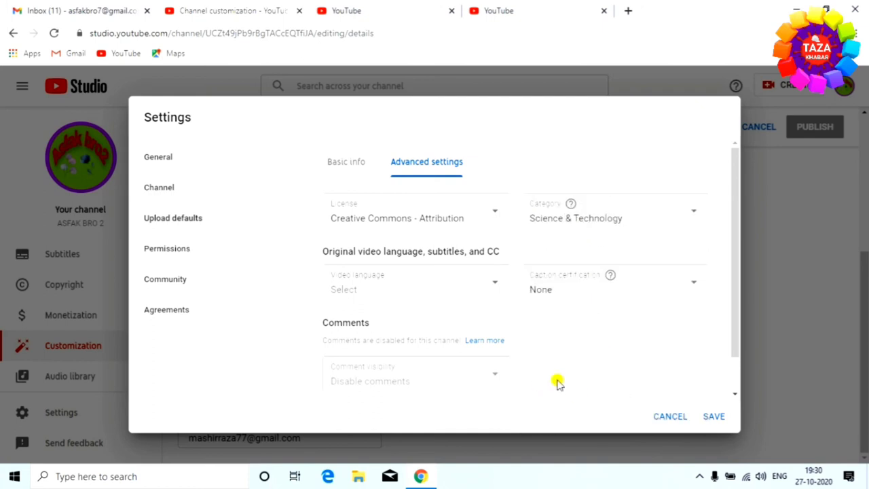
Set the default video language to English (United Kingdom), keep the caption certification at None, and save the settings.
{"action": "left_click", "coordinate": [490, 283]}
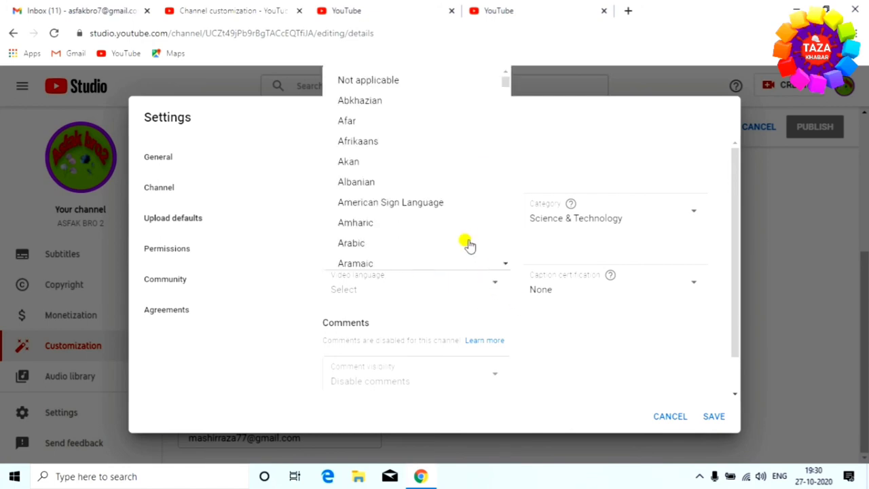
{"action": "scroll", "coordinate": [421, 154], "scroll_direction": "down", "scroll_amount": 3}
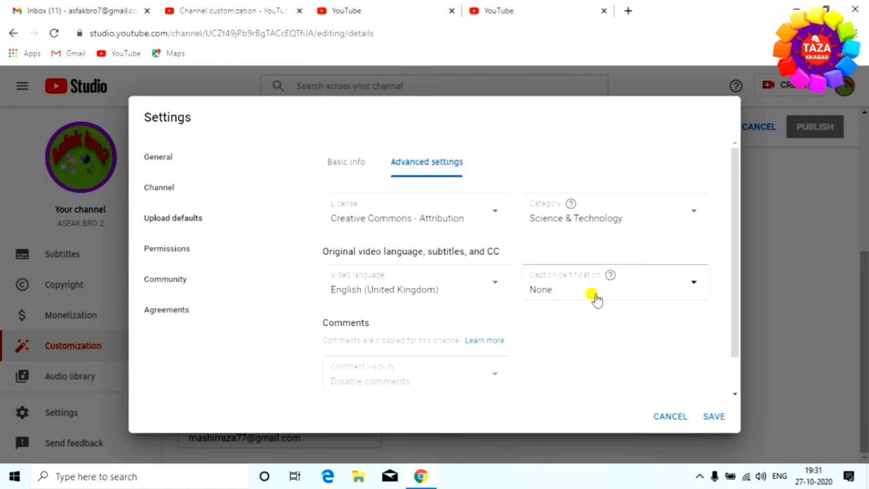
{"action": "left_click", "coordinate": [596, 292]}
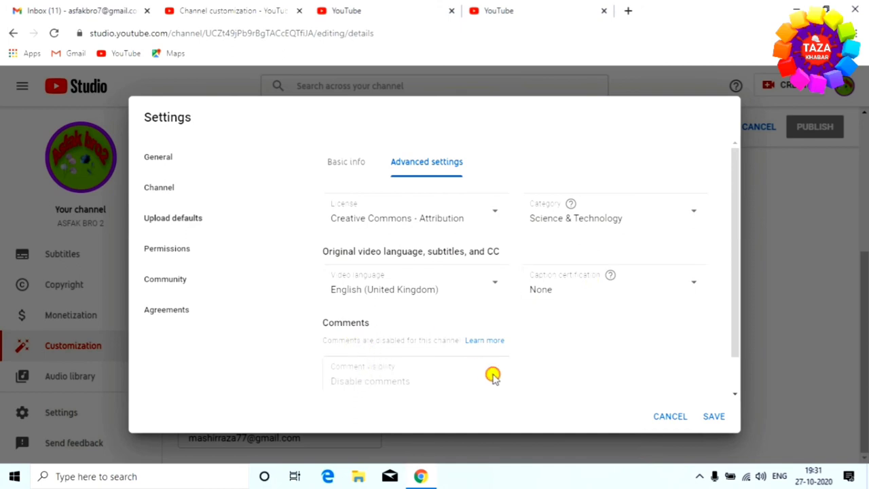
{"action": "left_click", "coordinate": [714, 418]}
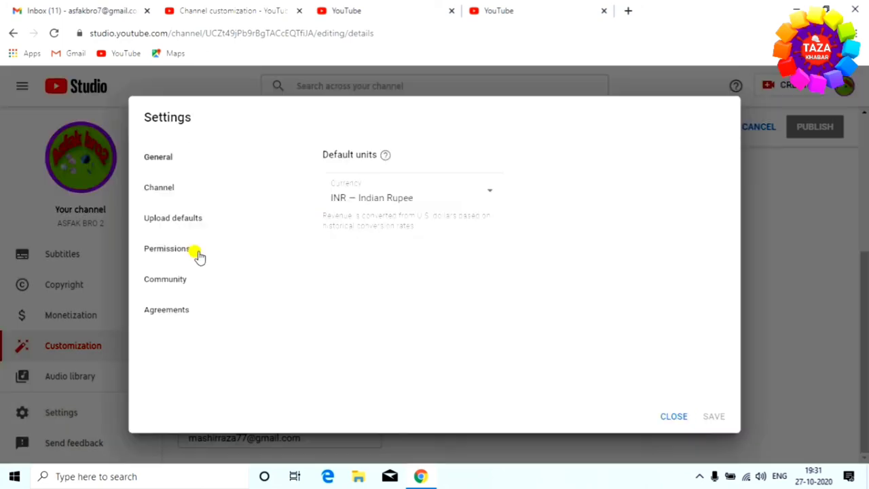
Start an invitation in the channel's permissions and examine the access roles from Manager to Viewer (limited), then dismiss the invitation.
{"action": "left_click", "coordinate": [199, 256]}
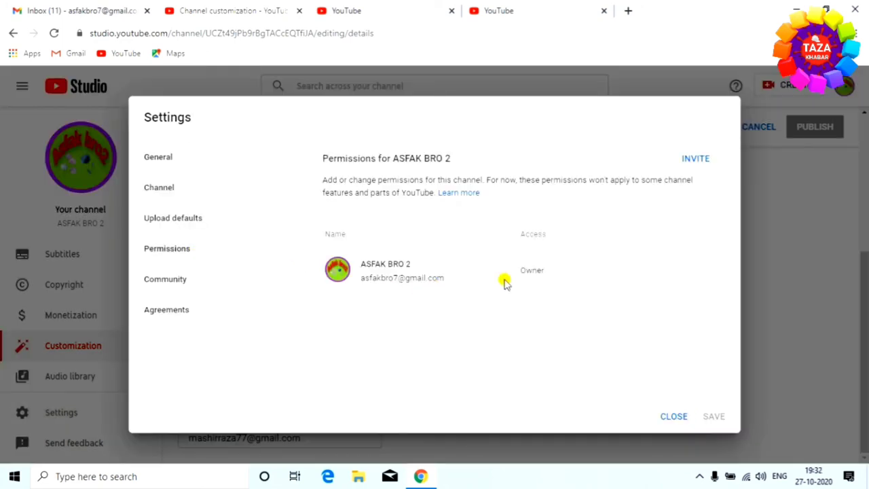
{"action": "mouse_move", "coordinate": [537, 273]}
{"action": "left_click", "coordinate": [692, 162]}
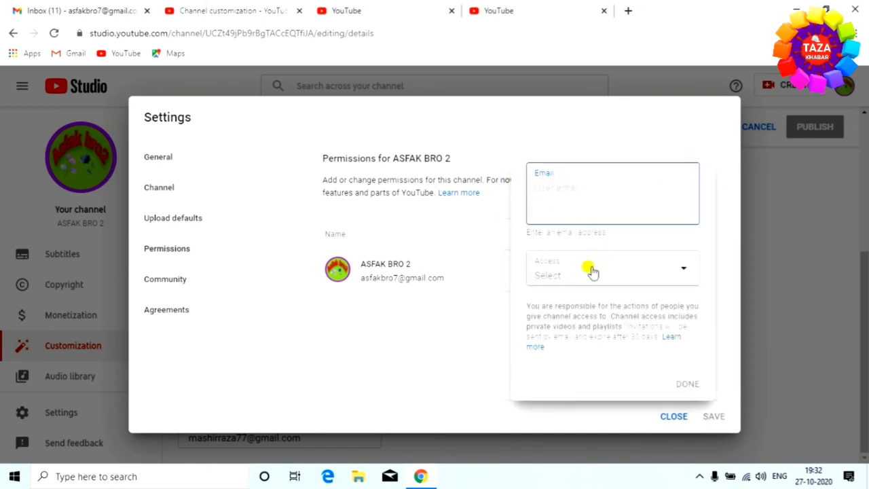
{"action": "left_click", "coordinate": [675, 273]}
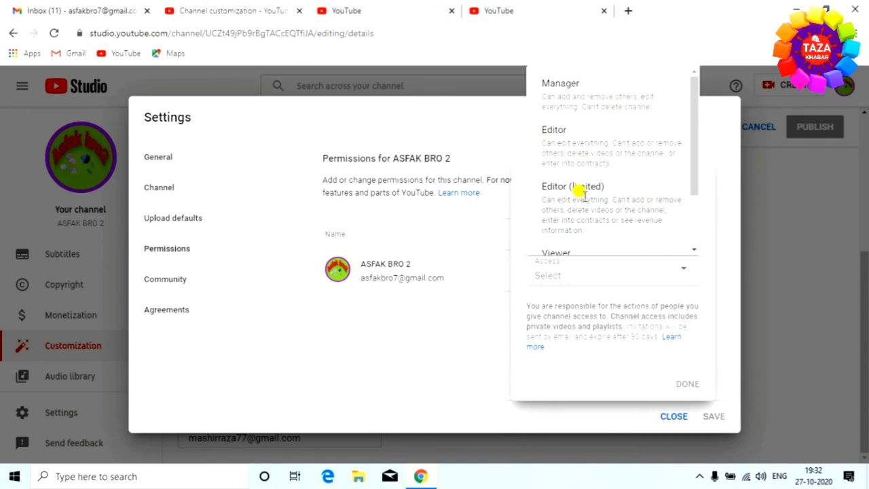
{"action": "scroll", "coordinate": [586, 197], "scroll_direction": "down", "scroll_amount": 2}
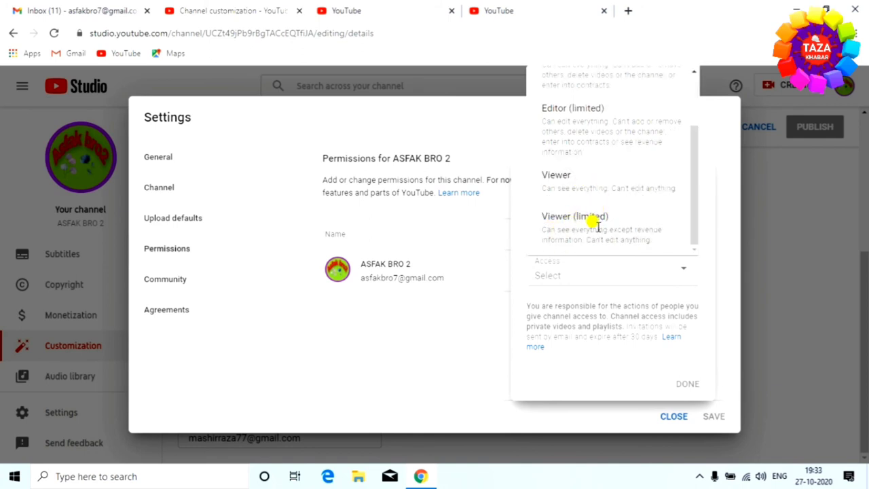
{"action": "scroll", "coordinate": [596, 224], "scroll_direction": "up", "scroll_amount": 2}
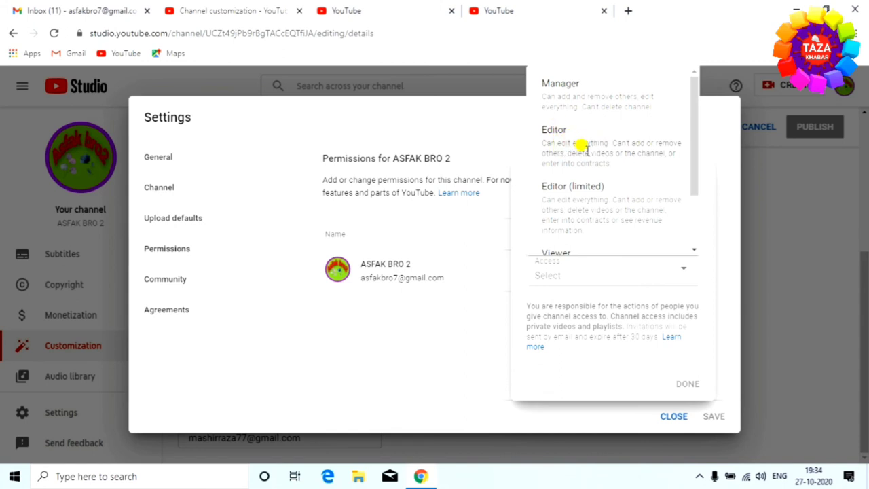
{"action": "scroll", "coordinate": [629, 198], "scroll_direction": "down", "scroll_amount": 2}
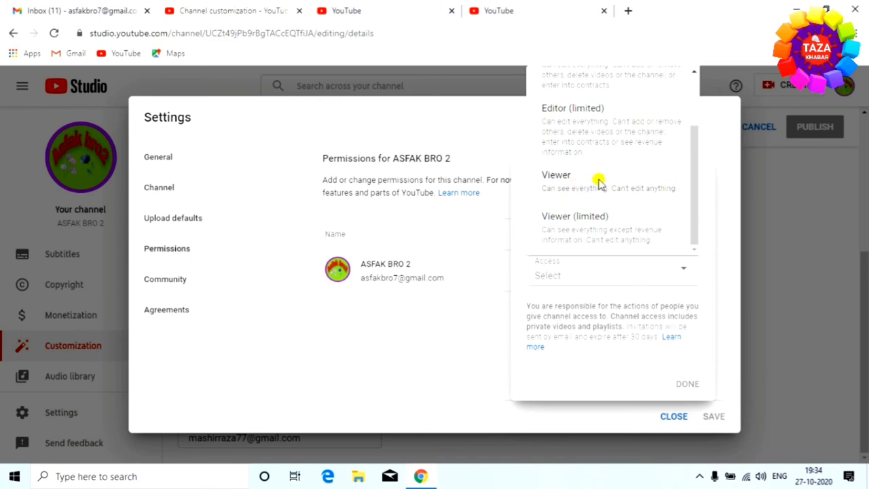
{"action": "scroll", "coordinate": [598, 181], "scroll_direction": "up", "scroll_amount": 3}
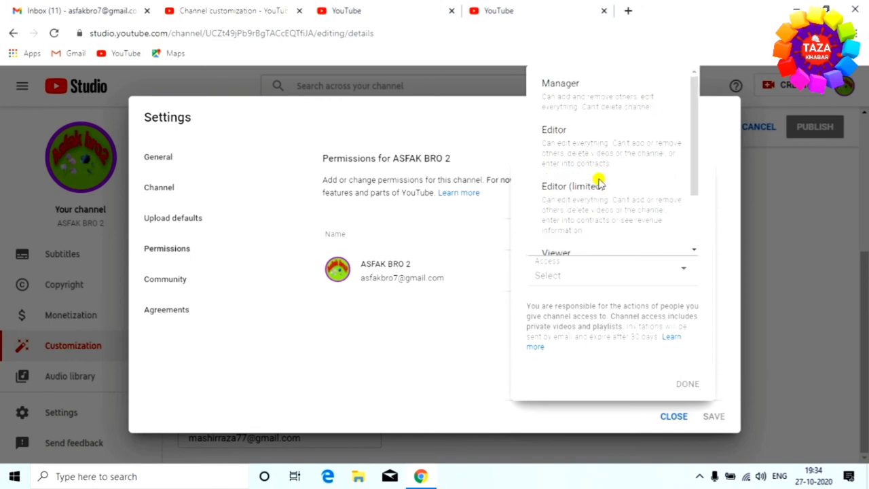
{"action": "scroll", "coordinate": [598, 180], "scroll_direction": "down", "scroll_amount": 3}
{"action": "scroll", "coordinate": [599, 180], "scroll_direction": "up", "scroll_amount": 3}
{"action": "scroll", "coordinate": [601, 180], "scroll_direction": "down", "scroll_amount": 3}
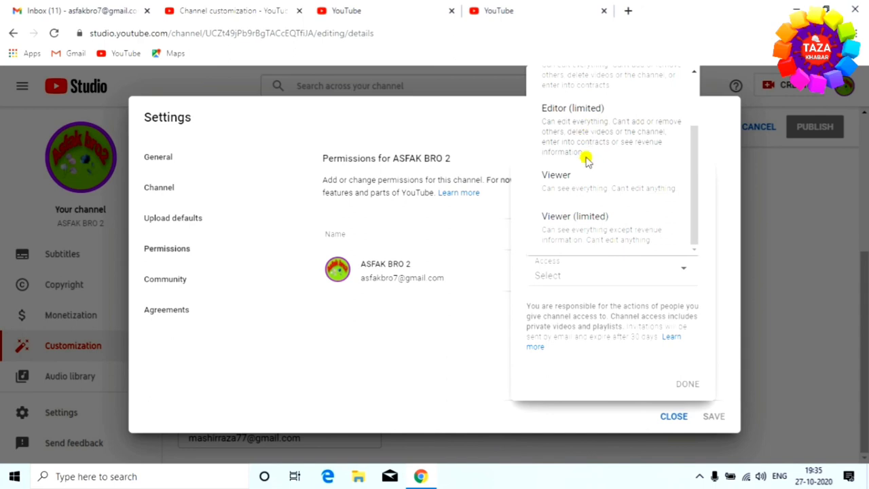
{"action": "left_click", "coordinate": [187, 283]}
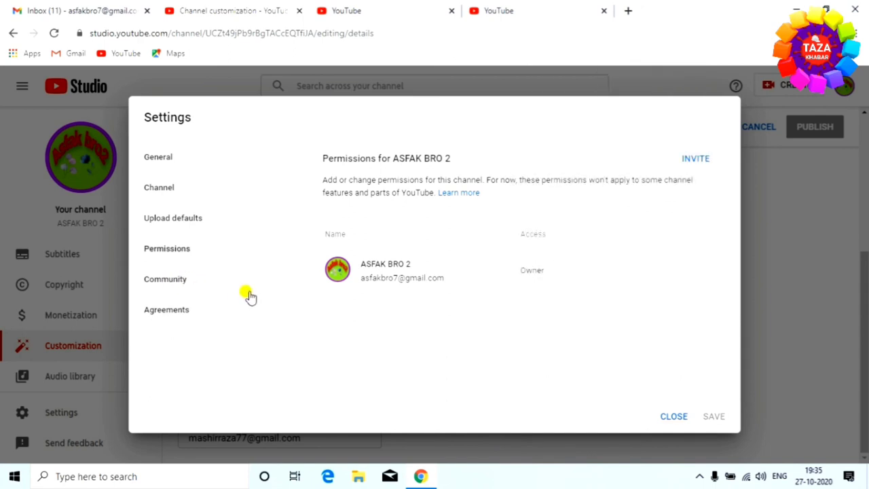
Examine the community settings' automated filters, covering moderators, approved users, hidden users, blocked words and link blocking.
{"action": "left_click", "coordinate": [231, 279]}
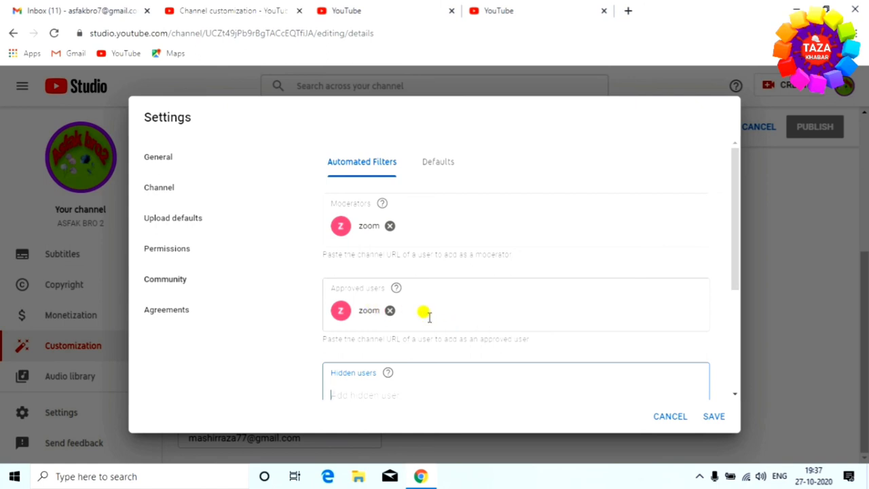
{"action": "scroll", "coordinate": [407, 292], "scroll_direction": "down", "scroll_amount": 2}
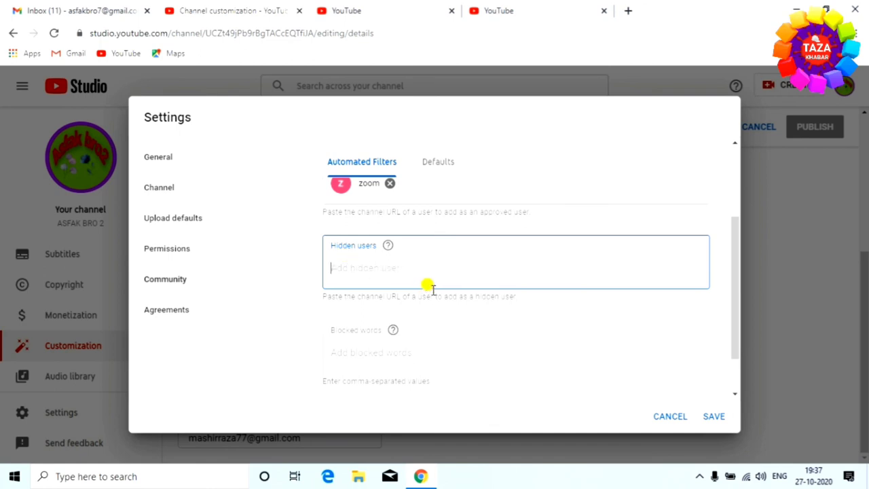
{"action": "scroll", "coordinate": [403, 215], "scroll_direction": "down", "scroll_amount": 1}
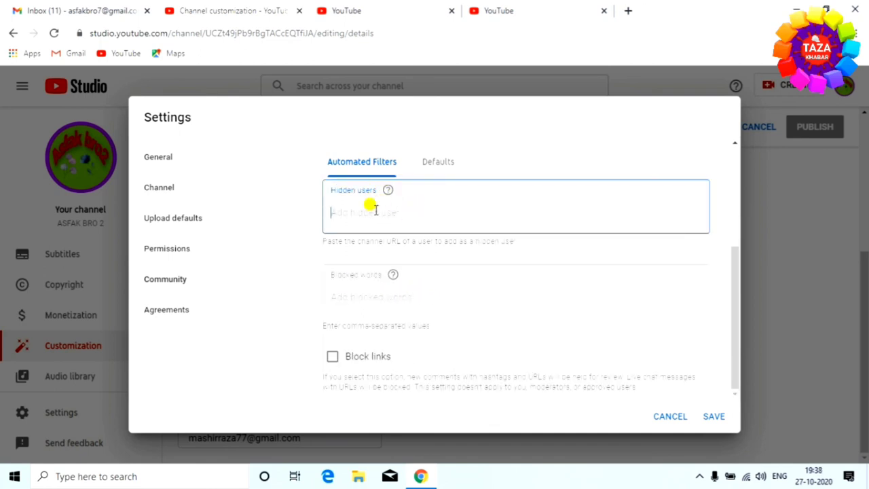
{"action": "scroll", "coordinate": [398, 237], "scroll_direction": "up", "scroll_amount": 2}
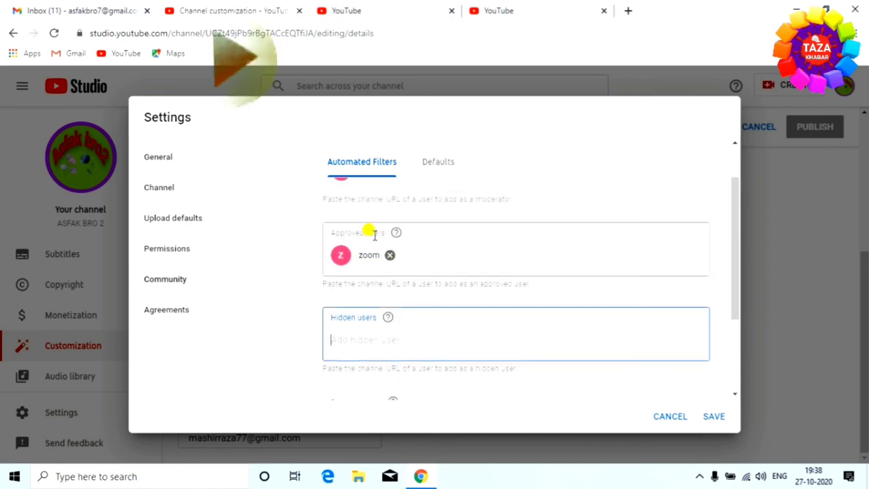
{"action": "scroll", "coordinate": [370, 229], "scroll_direction": "down", "scroll_amount": 2}
{"action": "scroll", "coordinate": [382, 239], "scroll_direction": "up", "scroll_amount": 1}
{"action": "scroll", "coordinate": [379, 251], "scroll_direction": "down", "scroll_amount": 1}
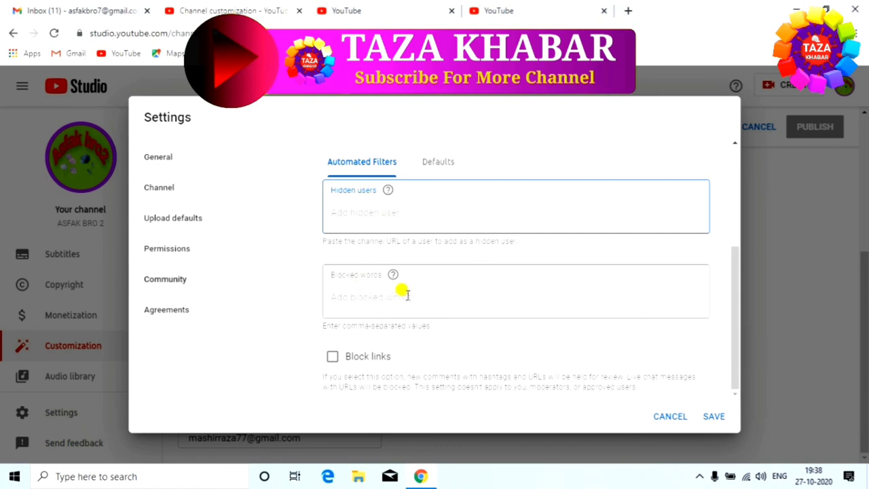
{"action": "scroll", "coordinate": [406, 294], "scroll_direction": "up", "scroll_amount": 2}
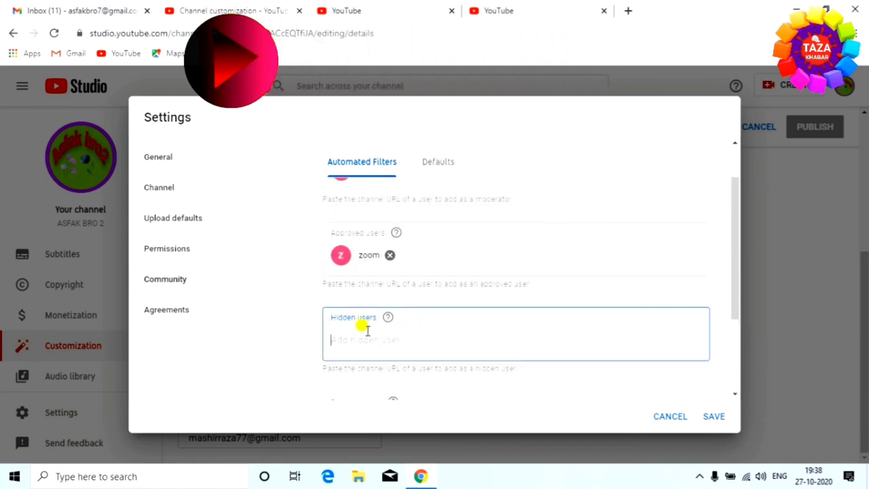
{"action": "scroll", "coordinate": [412, 336], "scroll_direction": "down", "scroll_amount": 2}
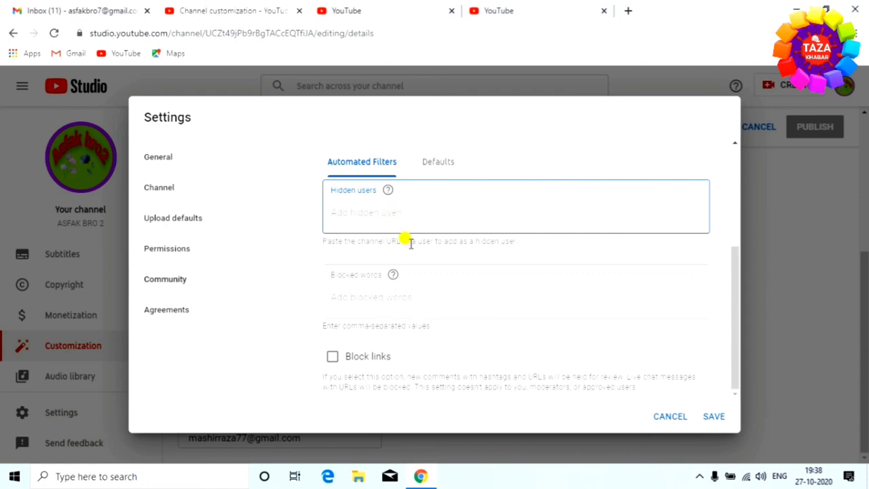
{"action": "scroll", "coordinate": [404, 238], "scroll_direction": "up", "scroll_amount": 2}
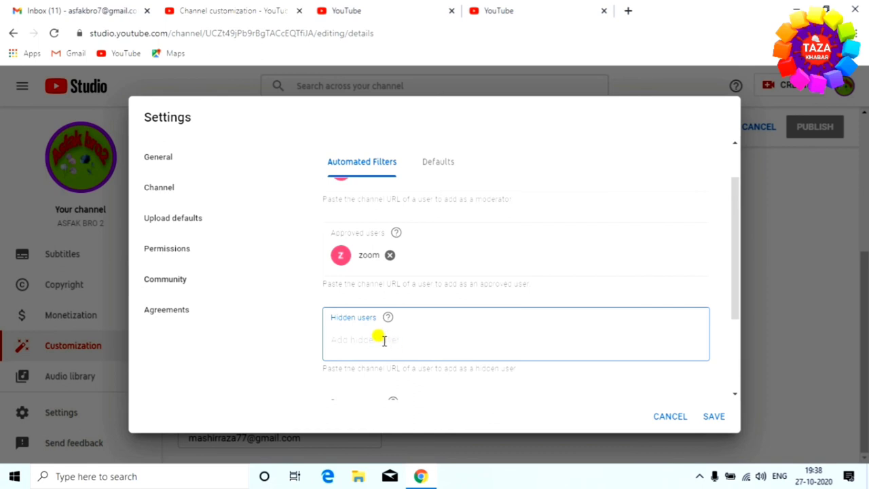
{"action": "scroll", "coordinate": [384, 340], "scroll_direction": "down", "scroll_amount": 2}
Place the cursor in the blocked words field, enable Block links in the automated filters, and return to the channel dashboard.
{"action": "left_click", "coordinate": [370, 301]}
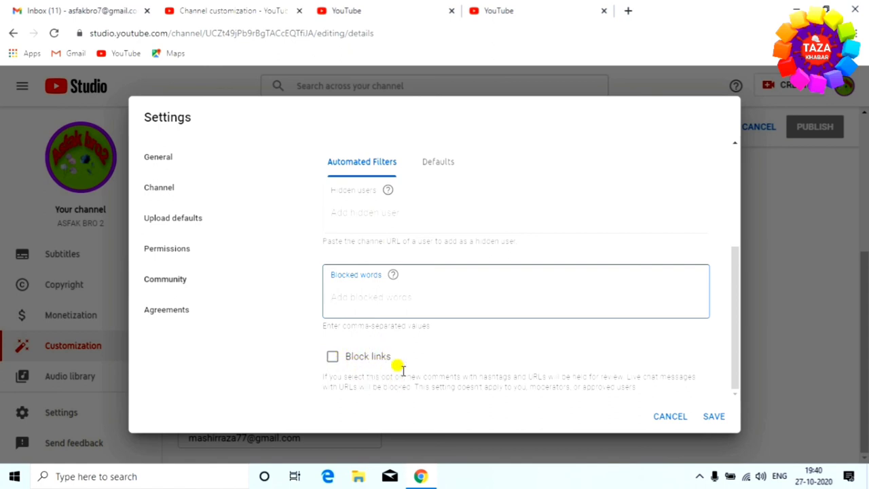
{"action": "left_click", "coordinate": [332, 358]}
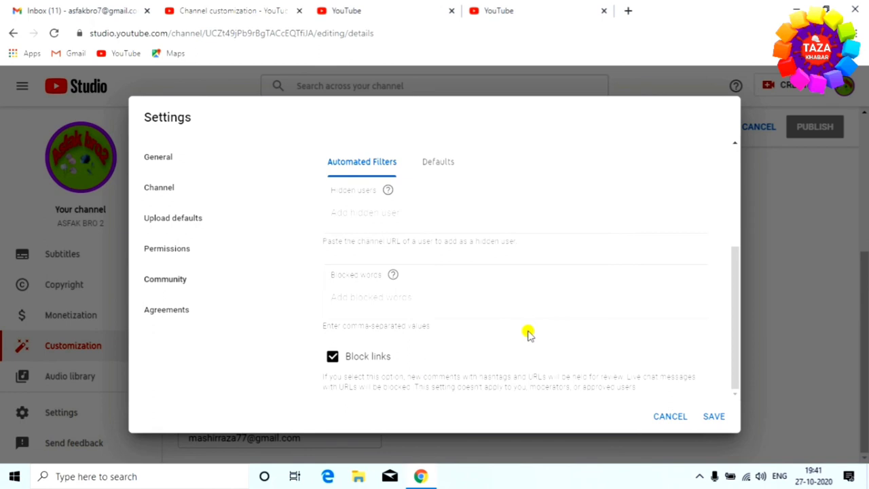
{"action": "scroll", "coordinate": [528, 333], "scroll_direction": "up", "scroll_amount": 3}
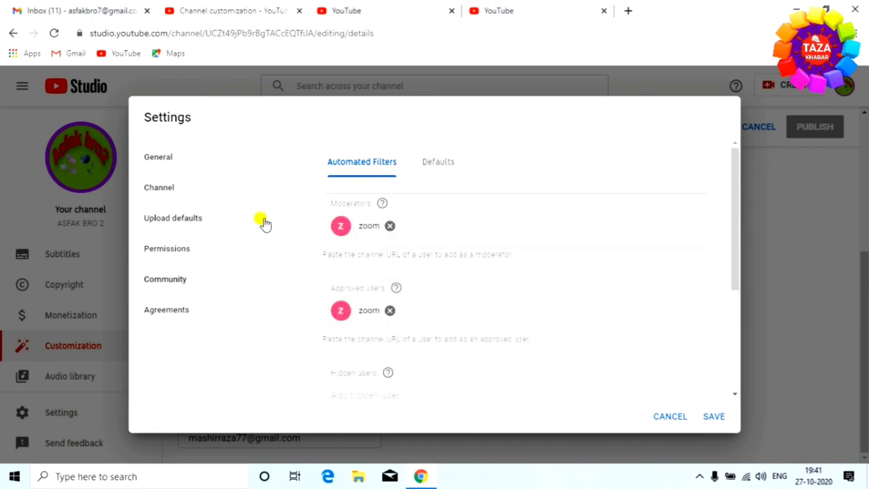
{"action": "scroll", "coordinate": [539, 262], "scroll_direction": "down", "scroll_amount": 4}
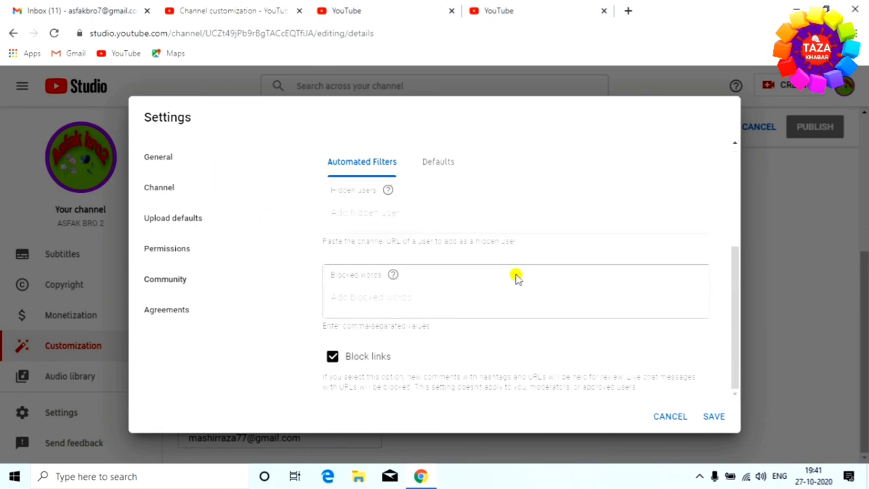
{"action": "scroll", "coordinate": [516, 277], "scroll_direction": "up", "scroll_amount": 2}
{"action": "scroll", "coordinate": [518, 282], "scroll_direction": "down", "scroll_amount": 2}
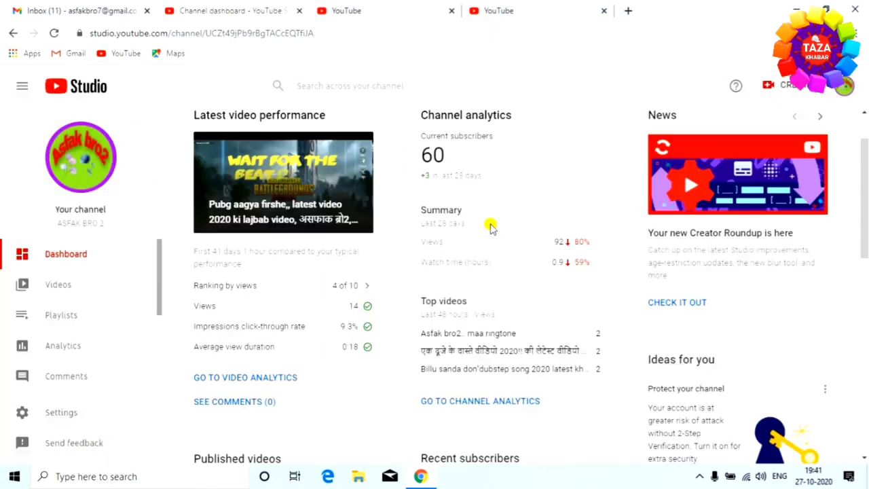
{"action": "scroll", "coordinate": [441, 218], "scroll_direction": "up", "scroll_amount": 1}
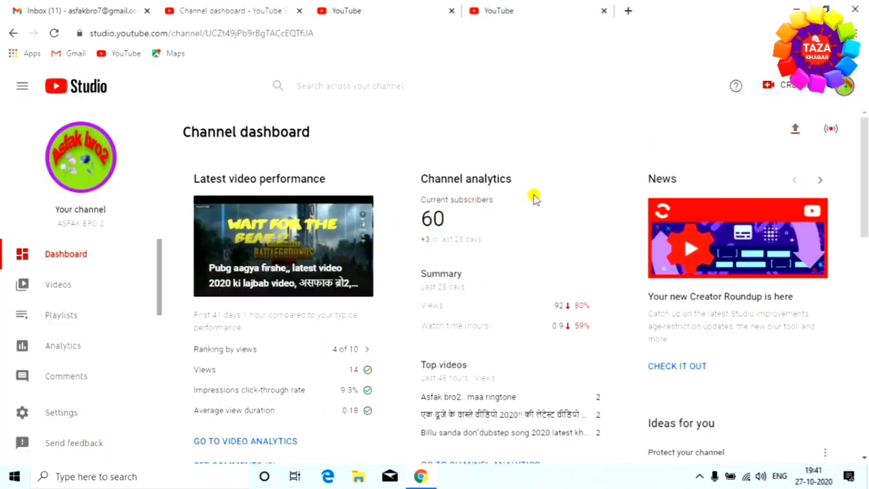